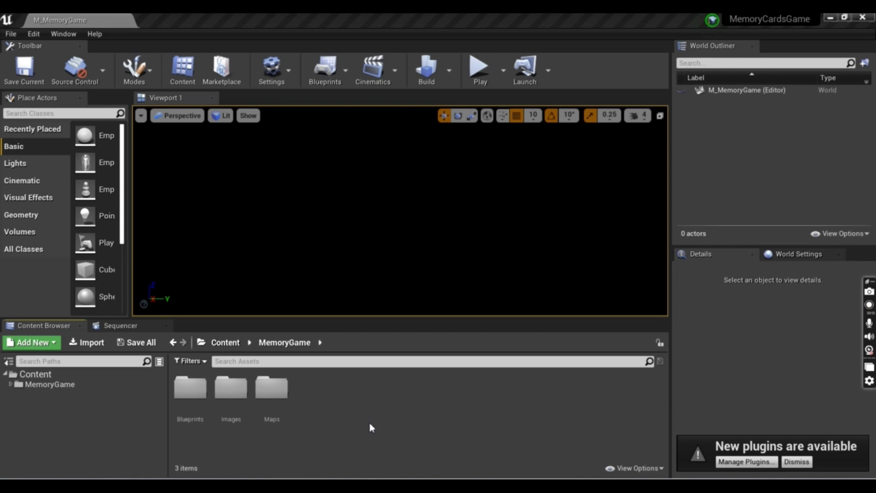
Step: Open the WBP_EndGame widget blueprint from the EndGame folder inside the MemoryGame Blueprints folder
{"action": "left_click", "coordinate": [10, 385]}
{"action": "left_click", "coordinate": [46, 394]}
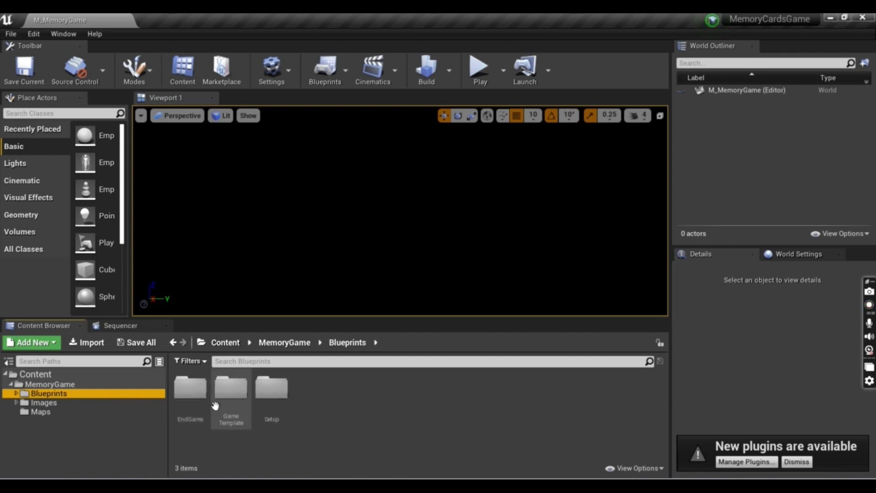
{"action": "double_click", "coordinate": [194, 385]}
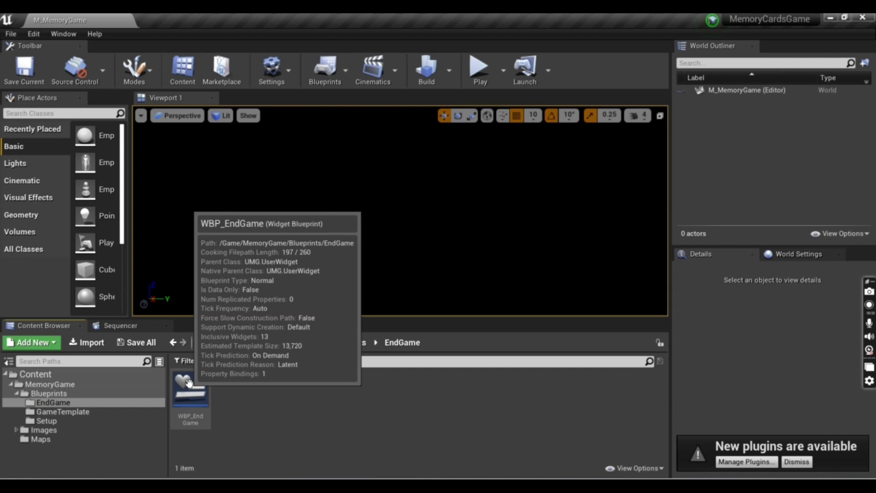
{"action": "double_click", "coordinate": [189, 384]}
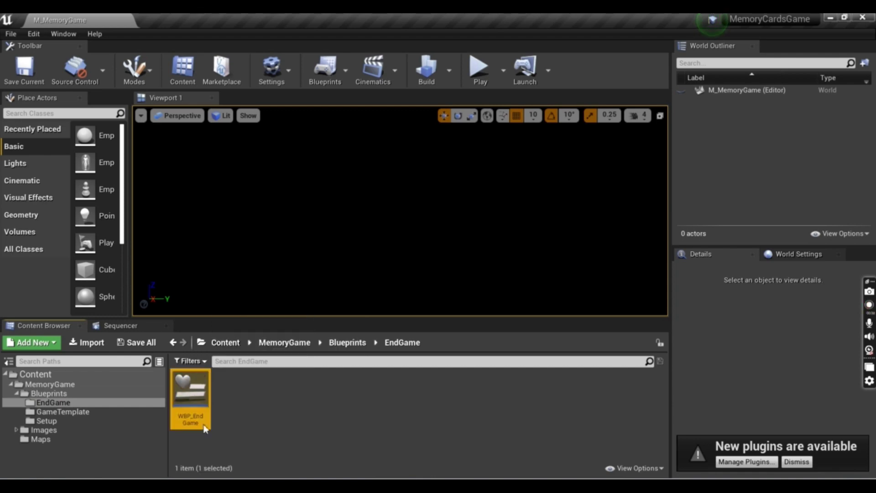
Step: Examine the end-game screen's layout, checking the B_EndGame background border and the TB_Message text block
{"action": "scroll", "coordinate": [279, 282], "scroll_direction": "down", "scroll_amount": 4}
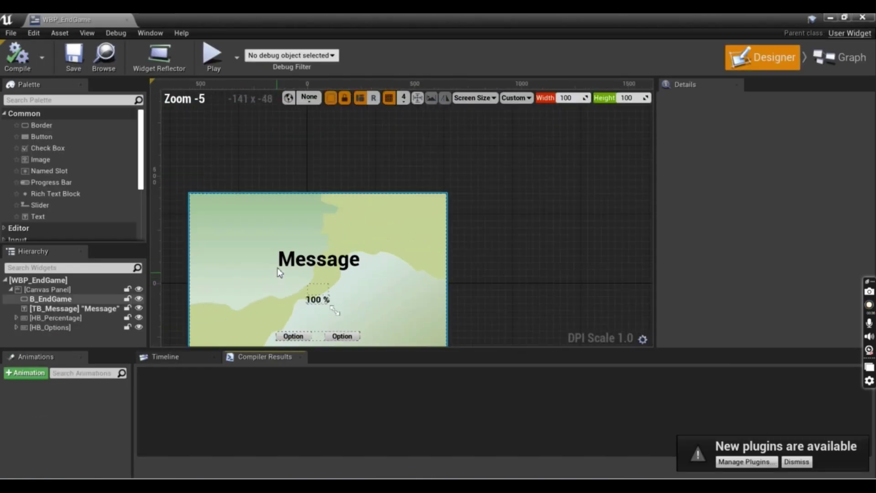
{"action": "scroll", "coordinate": [269, 172], "scroll_direction": "up", "scroll_amount": 2}
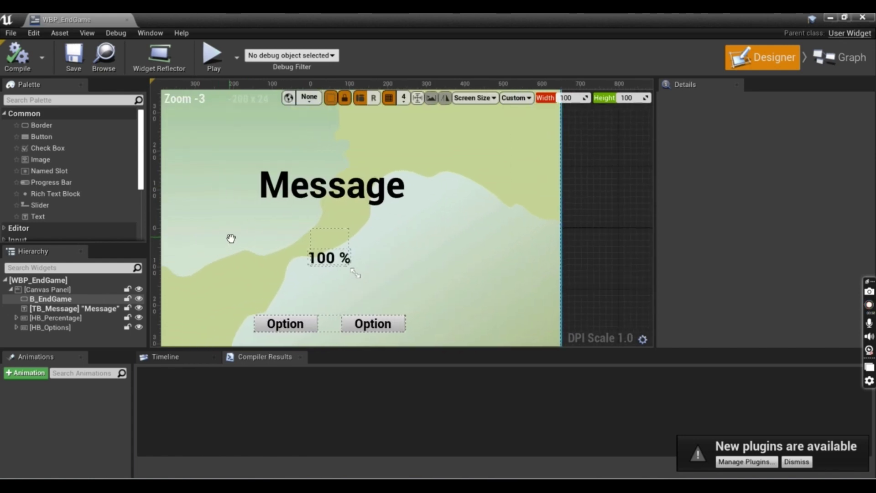
{"action": "scroll", "coordinate": [233, 242], "scroll_direction": "down", "scroll_amount": 1}
{"action": "right_click", "coordinate": [313, 227]}
{"action": "right_click_drag", "start_coordinate": [489, 227], "coordinate": [565, 220]}
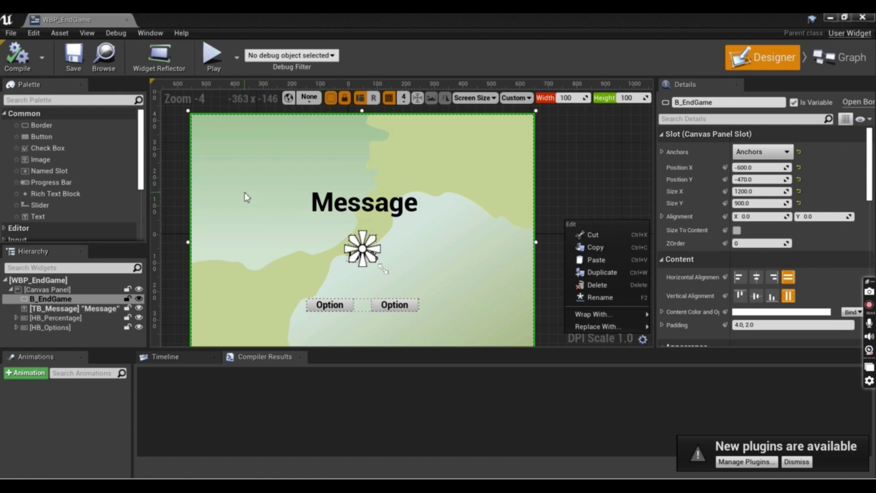
{"action": "left_click", "coordinate": [179, 191]}
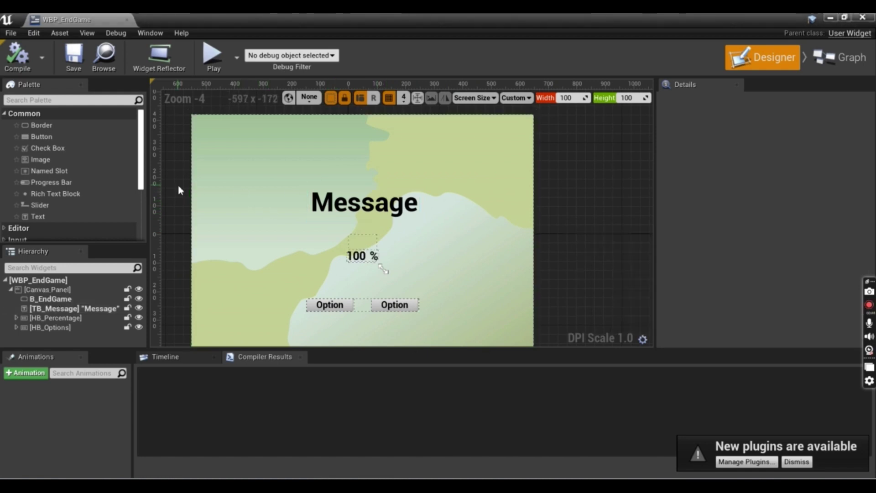
{"action": "left_click", "coordinate": [303, 237]}
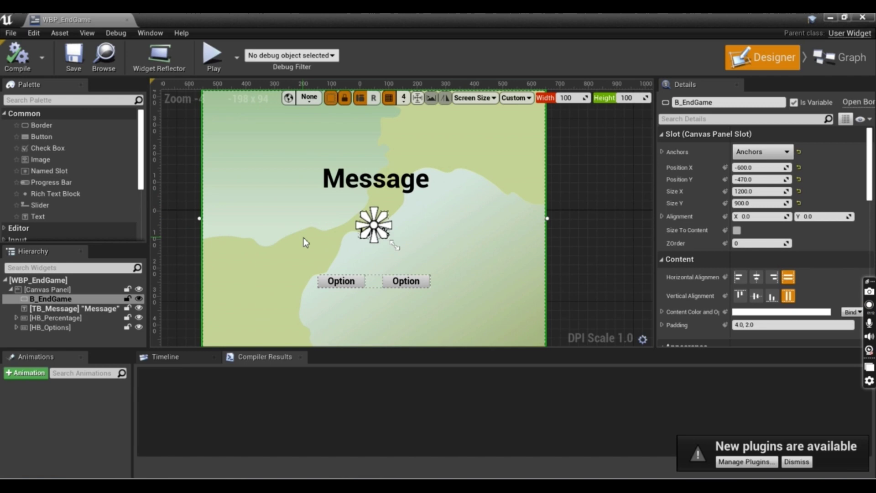
{"action": "left_click", "coordinate": [375, 183]}
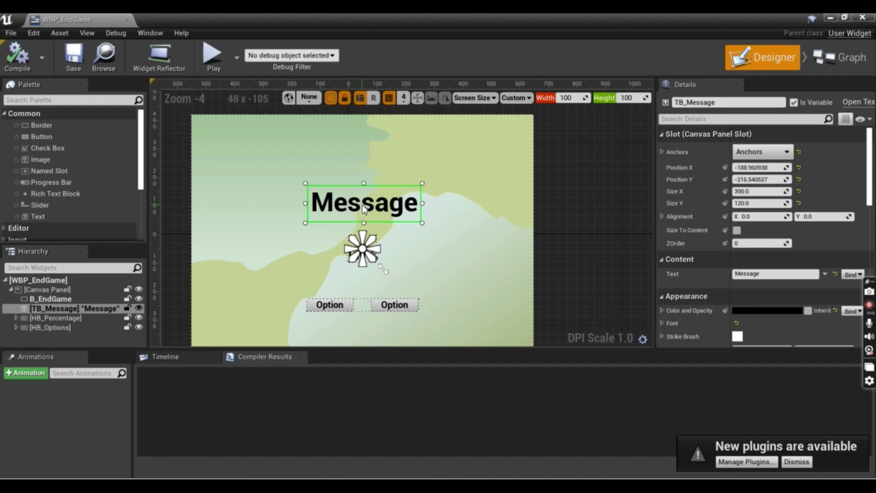
{"action": "left_click", "coordinate": [278, 242]}
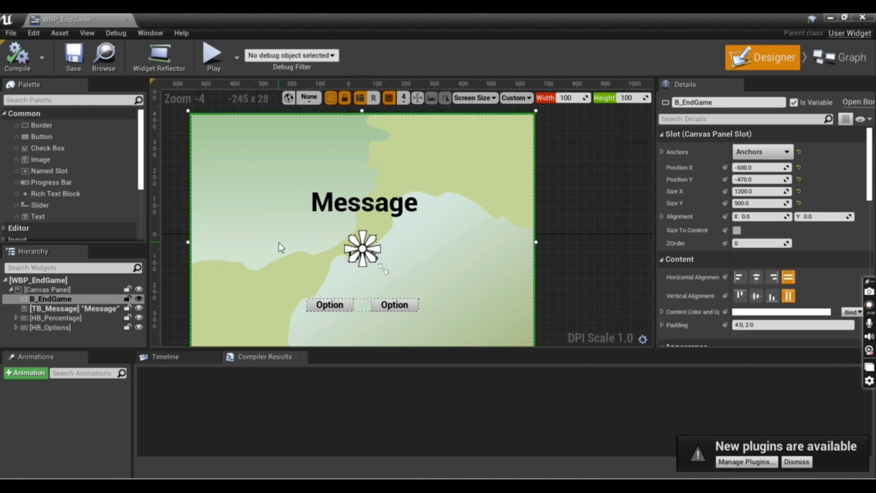
Step: Examine the percentage text and the properties of the Restart and Exit option buttons on the end-game screen
{"action": "scroll", "coordinate": [286, 231], "scroll_direction": "up", "scroll_amount": 3}
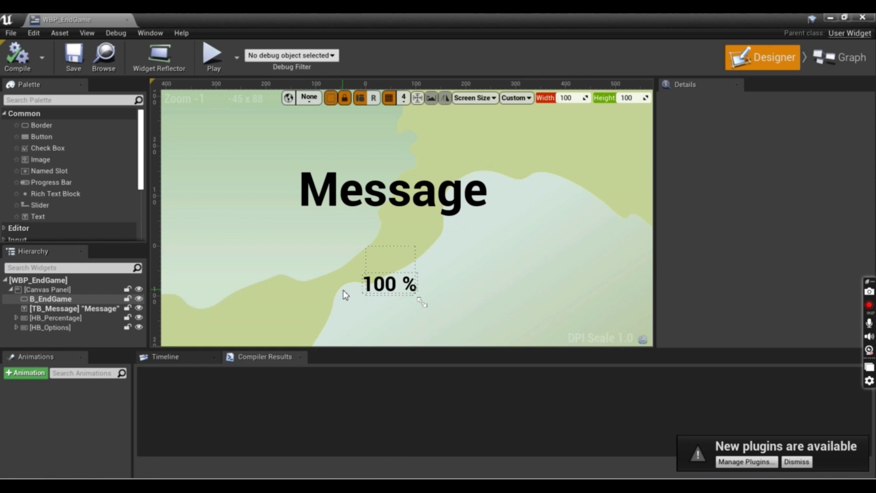
{"action": "scroll", "coordinate": [324, 237], "scroll_direction": "down", "scroll_amount": 3}
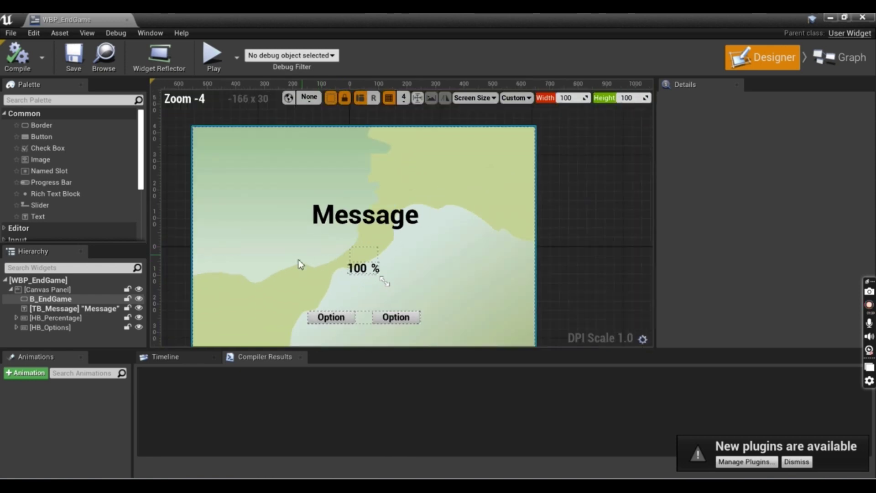
{"action": "scroll", "coordinate": [335, 310], "scroll_direction": "up", "scroll_amount": 1}
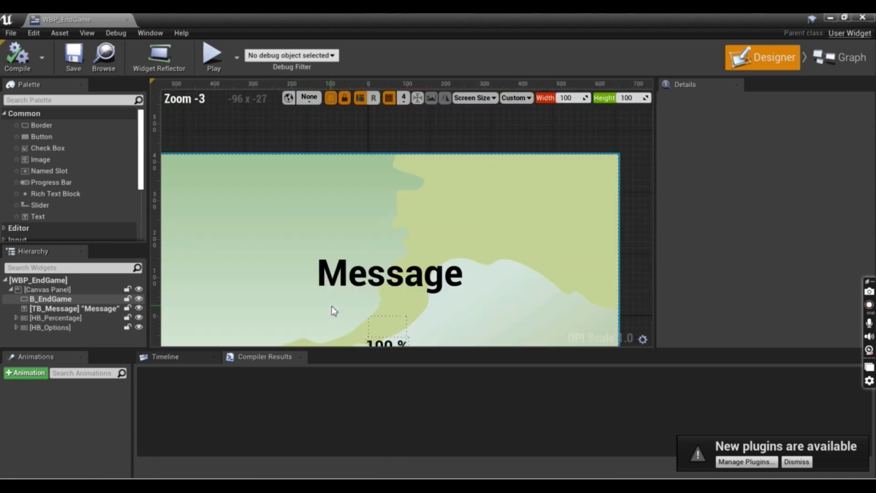
{"action": "right_click_drag", "start_coordinate": [333, 307], "coordinate": [332, 187]}
{"action": "left_click", "coordinate": [401, 304]}
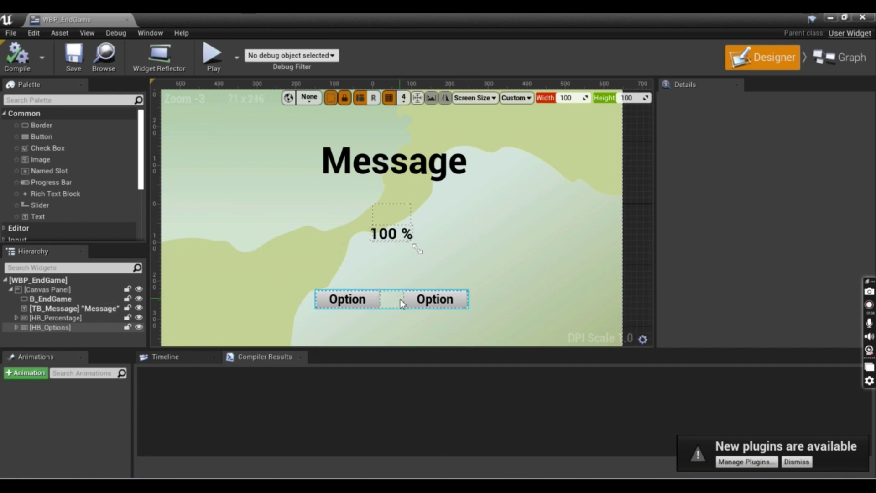
{"action": "left_click", "coordinate": [368, 301]}
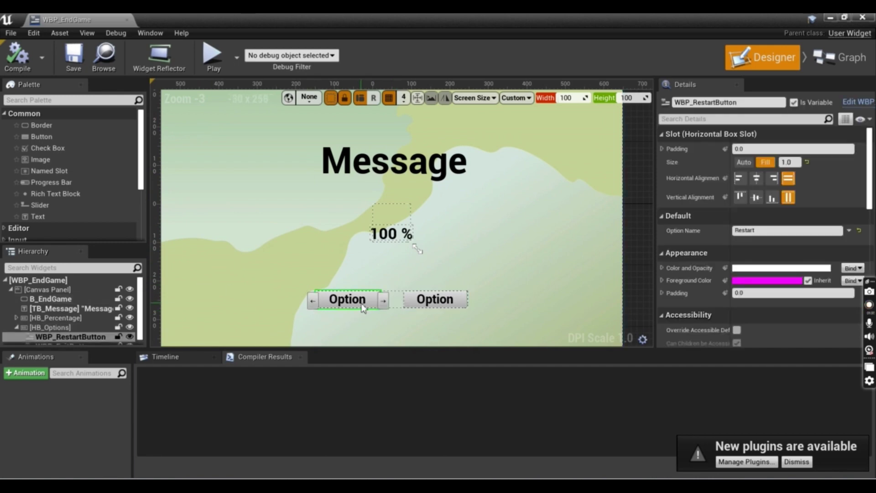
{"action": "left_click", "coordinate": [435, 300]}
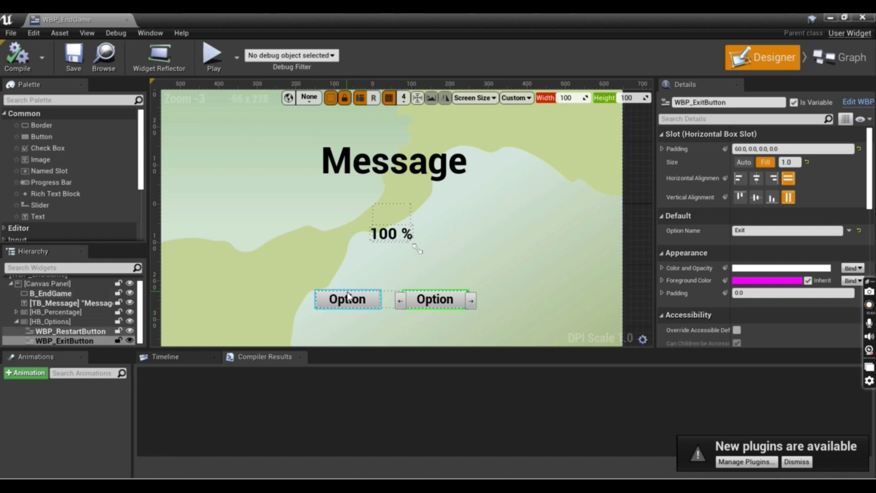
{"action": "left_click", "coordinate": [352, 247]}
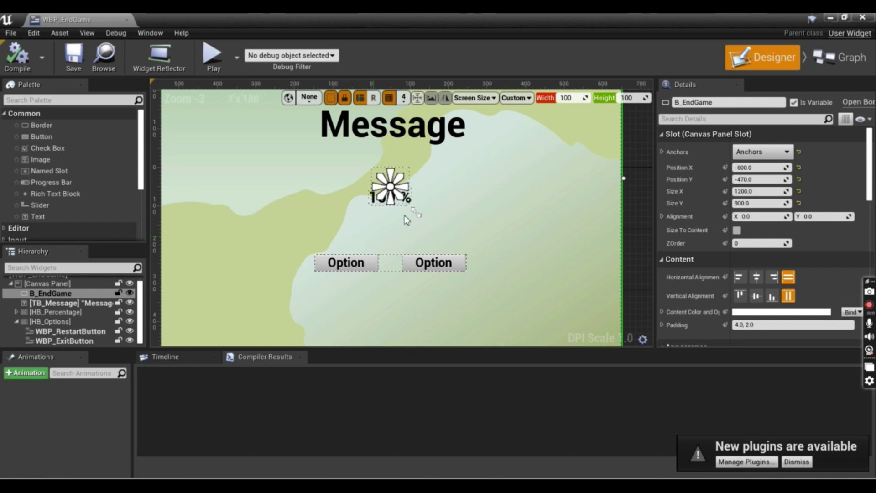
Step: Close the end-game widget and open WBP_MemoryGame from the GameTemplate folder
{"action": "left_click", "coordinate": [861, 20]}
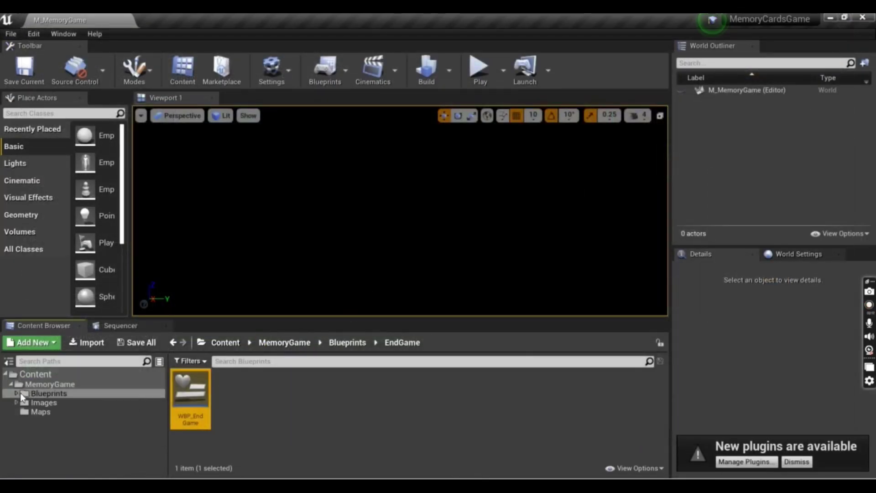
{"action": "left_click", "coordinate": [347, 342]}
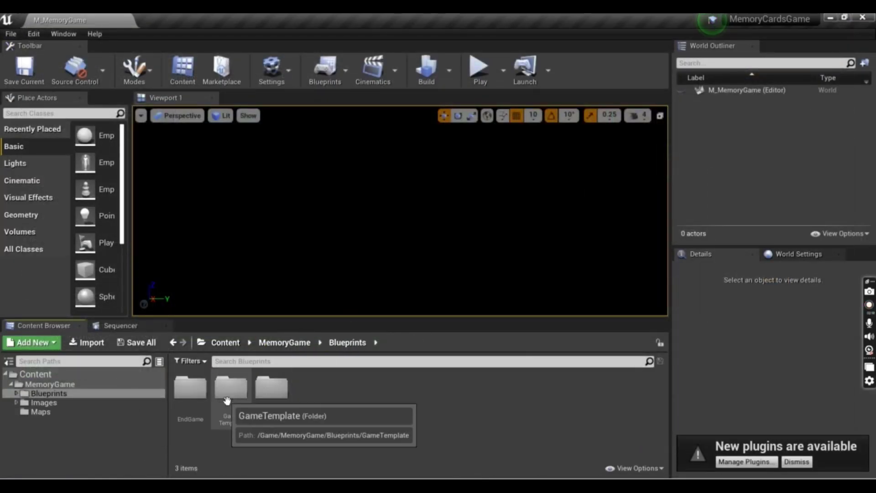
{"action": "double_click", "coordinate": [231, 389]}
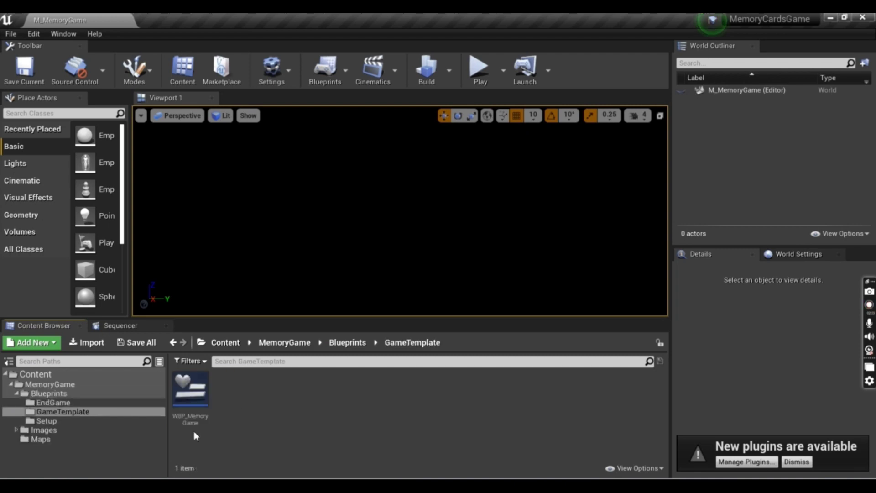
{"action": "double_click", "coordinate": [191, 392]}
Step: Examine the memory game screen's header texts and the properties of its Start, Clue and Exit option buttons
{"action": "scroll", "coordinate": [326, 212], "scroll_direction": "down", "scroll_amount": 6}
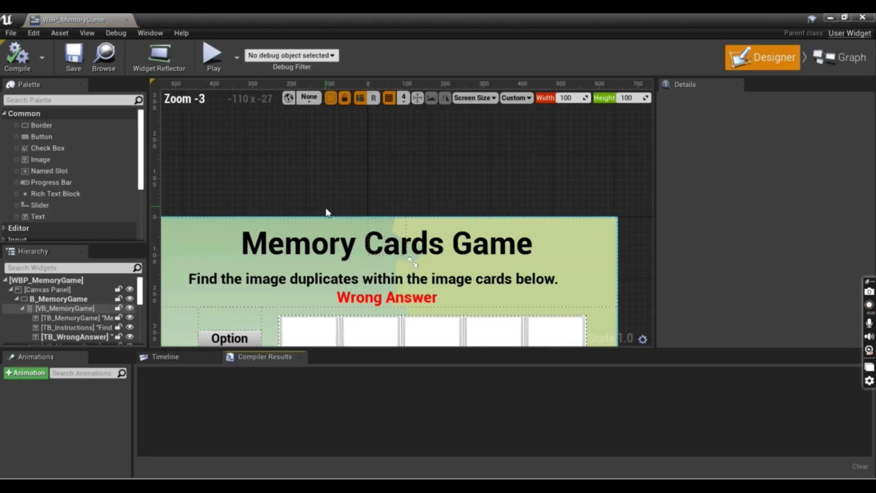
{"action": "right_click_drag", "start_coordinate": [293, 205], "coordinate": [331, 136]}
{"action": "scroll", "coordinate": [351, 139], "scroll_direction": "up", "scroll_amount": 1}
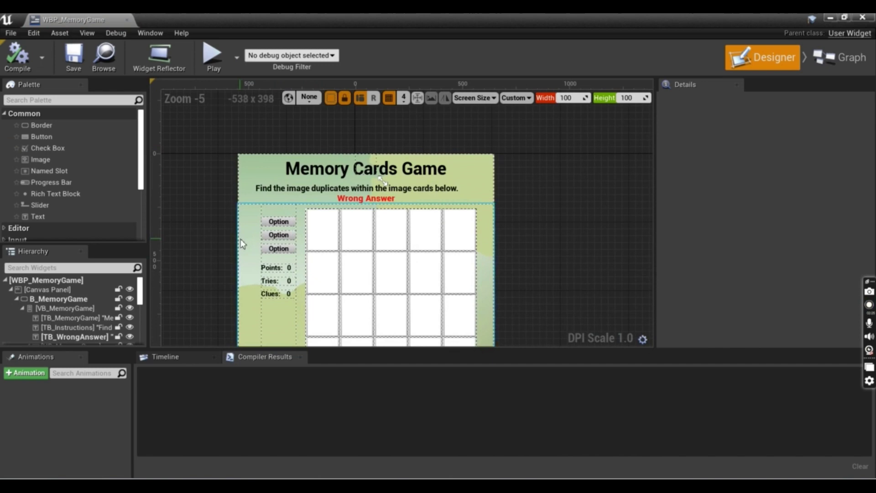
{"action": "right_click_drag", "start_coordinate": [209, 252], "coordinate": [231, 209]}
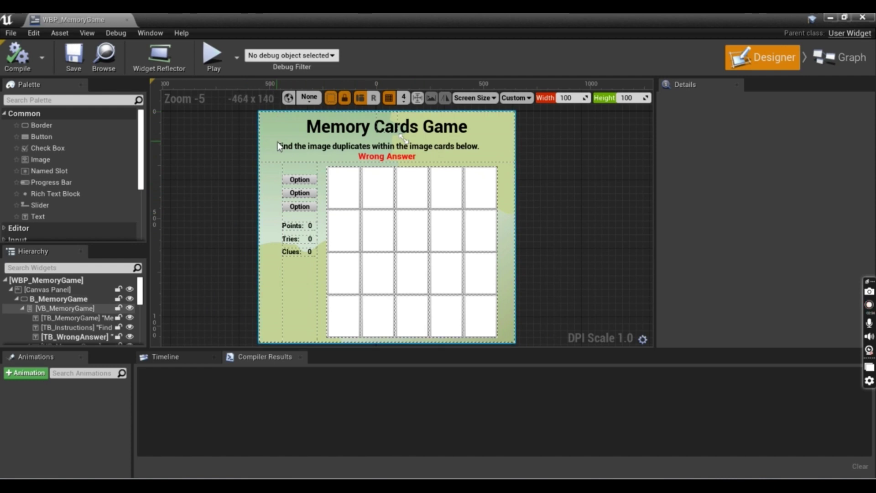
{"action": "scroll", "coordinate": [278, 146], "scroll_direction": "up", "scroll_amount": 1}
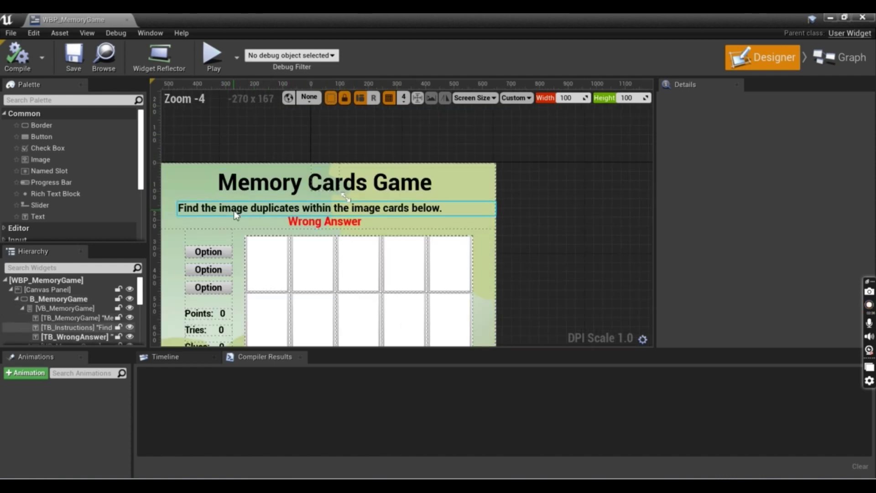
{"action": "left_click", "coordinate": [316, 188]}
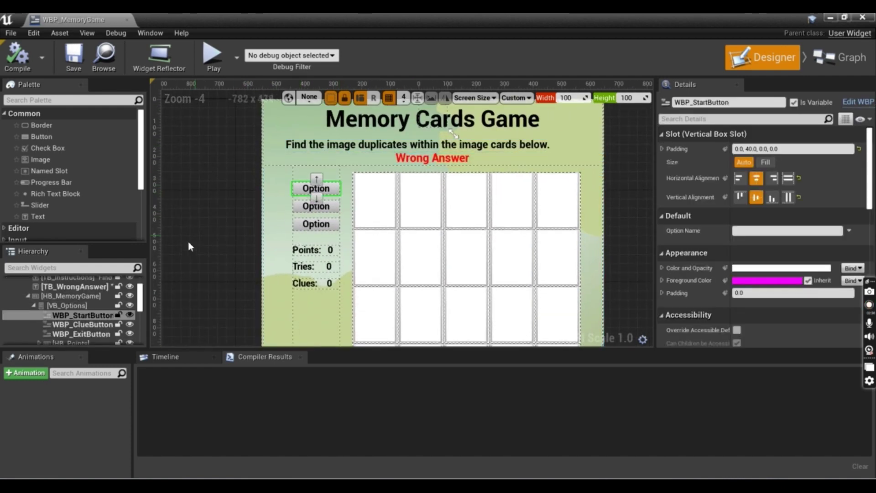
{"action": "left_click", "coordinate": [316, 206]}
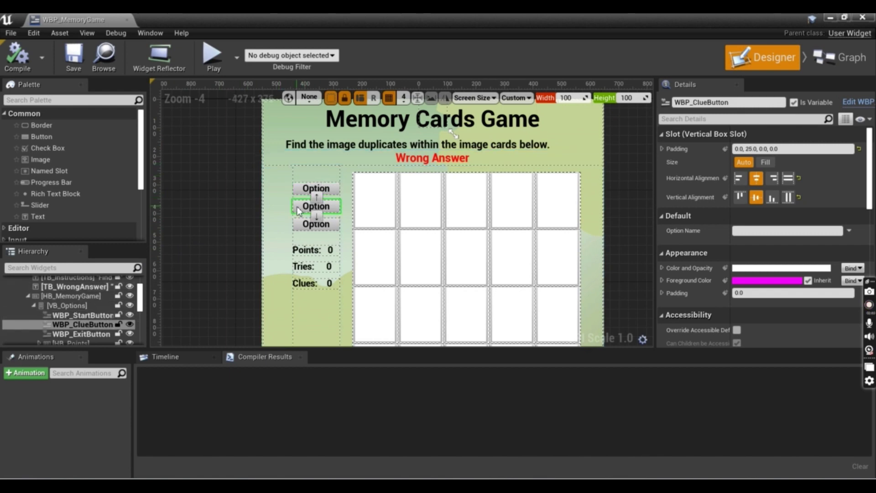
{"action": "left_click", "coordinate": [299, 228]}
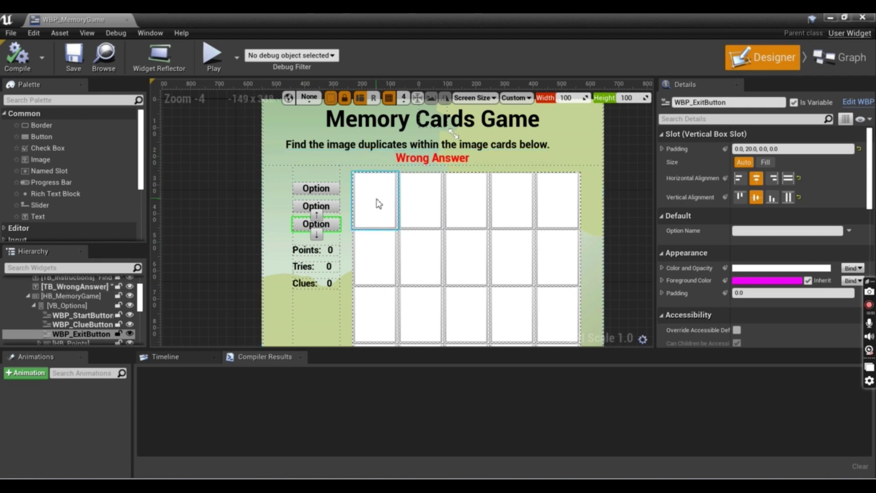
Step: Examine the Points, Tries and Clues counters and the grid of image cards in the memory game layout
{"action": "right_click_drag", "start_coordinate": [269, 240], "coordinate": [228, 221]}
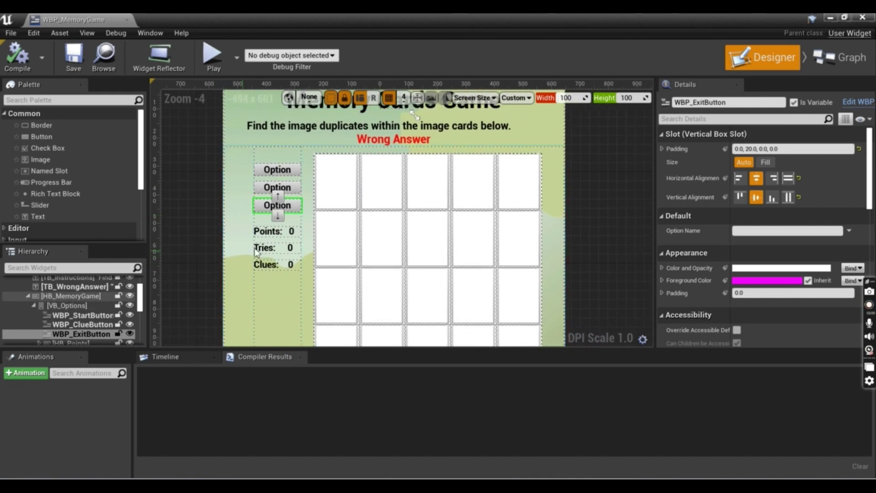
{"action": "right_click_drag", "start_coordinate": [336, 238], "coordinate": [328, 231]}
{"action": "right_click_drag", "start_coordinate": [587, 223], "coordinate": [506, 191]}
{"action": "scroll", "coordinate": [454, 212], "scroll_direction": "down", "scroll_amount": 1}
{"action": "right_click_drag", "start_coordinate": [348, 223], "coordinate": [250, 120]}
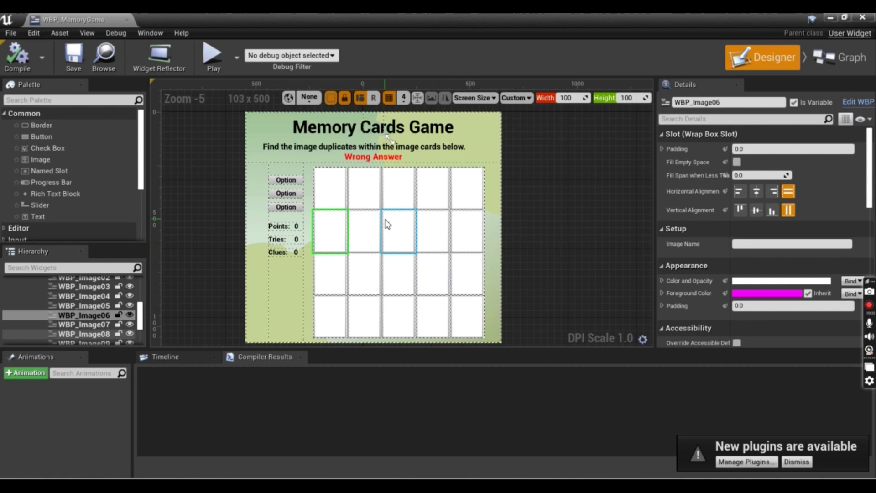
Step: Show the memory game widget's Event Graph and look over its commented node groups, including the option button setups
{"action": "left_click", "coordinate": [843, 57]}
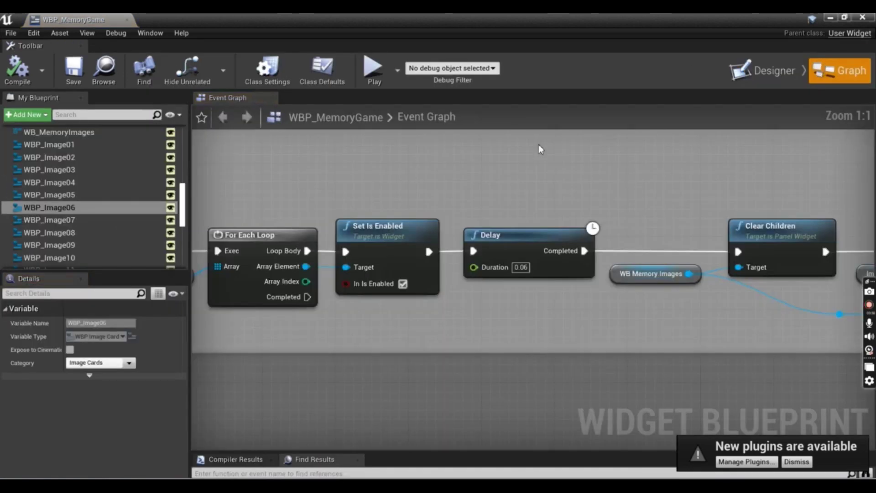
{"action": "scroll", "coordinate": [283, 213], "scroll_direction": "down", "scroll_amount": 10}
{"action": "right_click_drag", "start_coordinate": [283, 213], "coordinate": [372, 317]}
{"action": "right_click_drag", "start_coordinate": [559, 231], "coordinate": [541, 163]}
{"action": "left_click", "coordinate": [270, 223]}
{"action": "right_click", "coordinate": [273, 227]}
{"action": "left_click", "coordinate": [231, 169]}
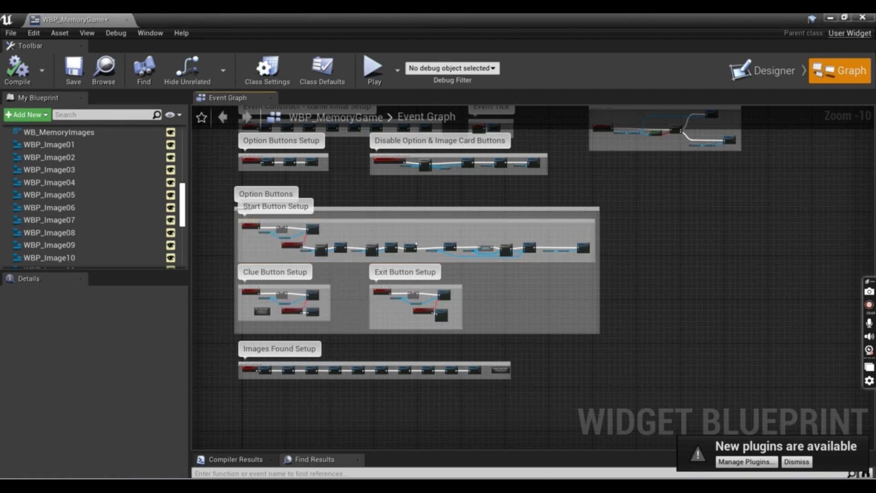
Step: Close the memory game widget and open WBP_ImageCard from the Setup folder to view its card layout
{"action": "left_click", "coordinate": [862, 20]}
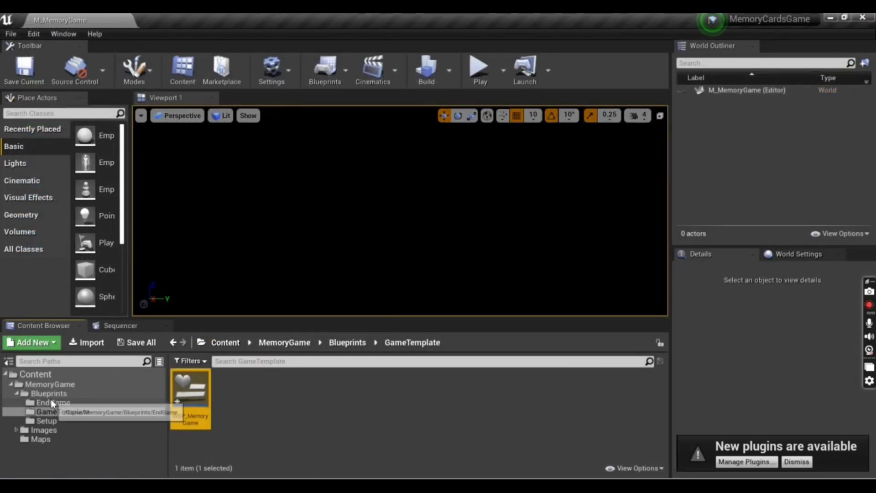
{"action": "left_click", "coordinate": [47, 421]}
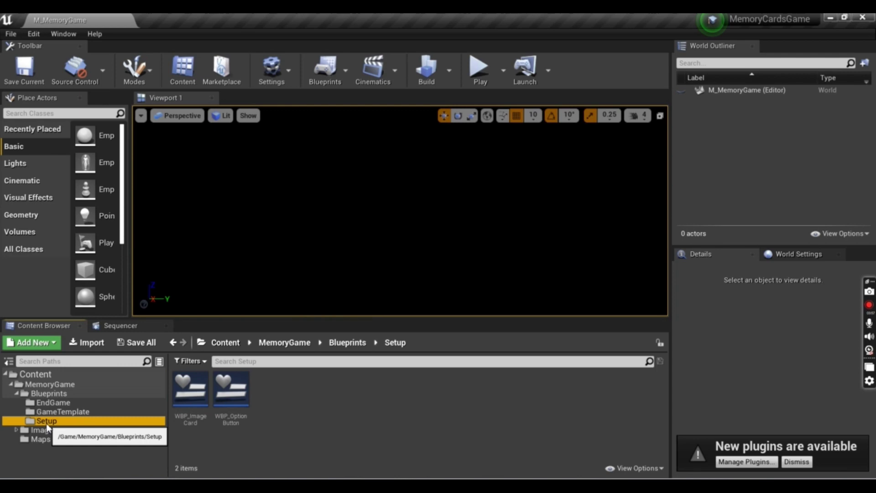
{"action": "double_click", "coordinate": [190, 389]}
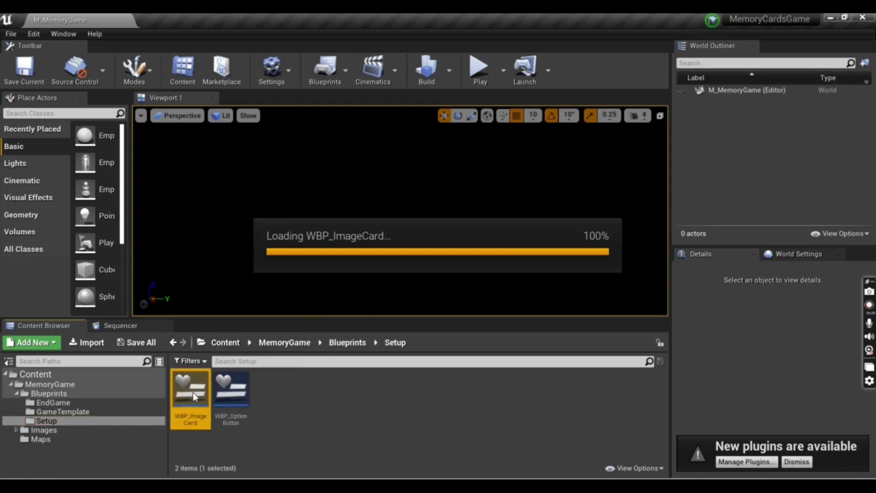
{"action": "scroll", "coordinate": [219, 102], "scroll_direction": "up", "scroll_amount": 6}
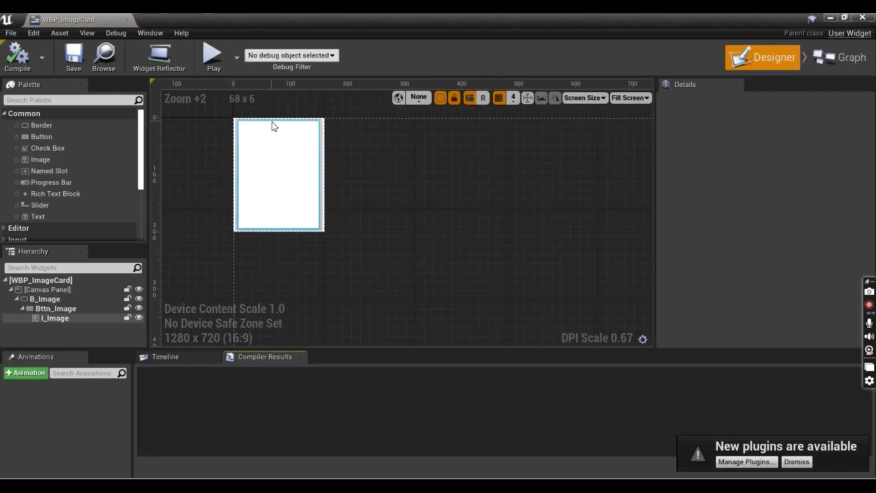
Step: Inspect the Bttn_Image properties in the image card layout, and return to the level editor
{"action": "left_click", "coordinate": [304, 182]}
{"action": "left_click", "coordinate": [237, 152]}
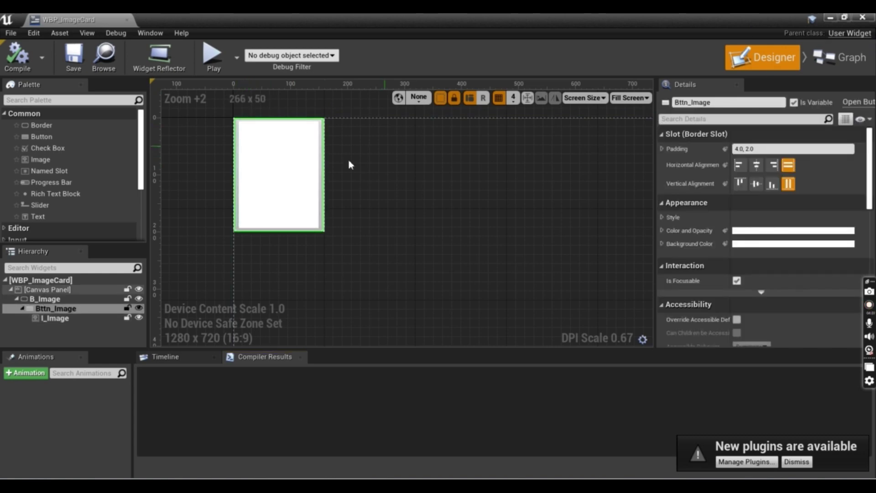
{"action": "left_click", "coordinate": [829, 18]}
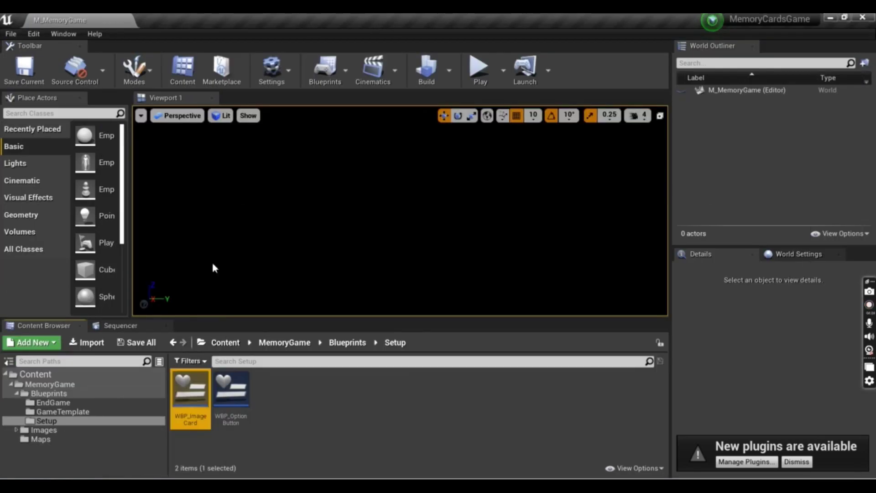
Step: Open WBP_OptionButton from the Setup folder and look at its Option button up close
{"action": "double_click", "coordinate": [231, 401]}
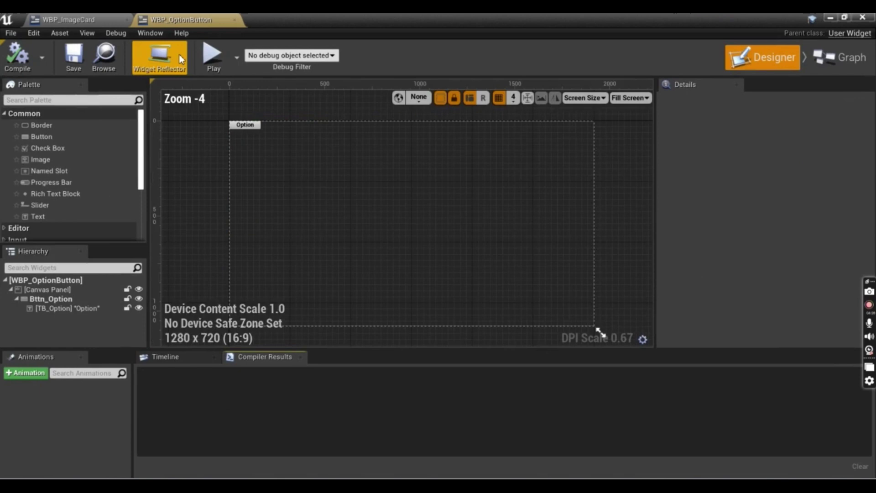
{"action": "scroll", "coordinate": [211, 109], "scroll_direction": "up", "scroll_amount": 3}
{"action": "scroll", "coordinate": [251, 141], "scroll_direction": "up", "scroll_amount": 2}
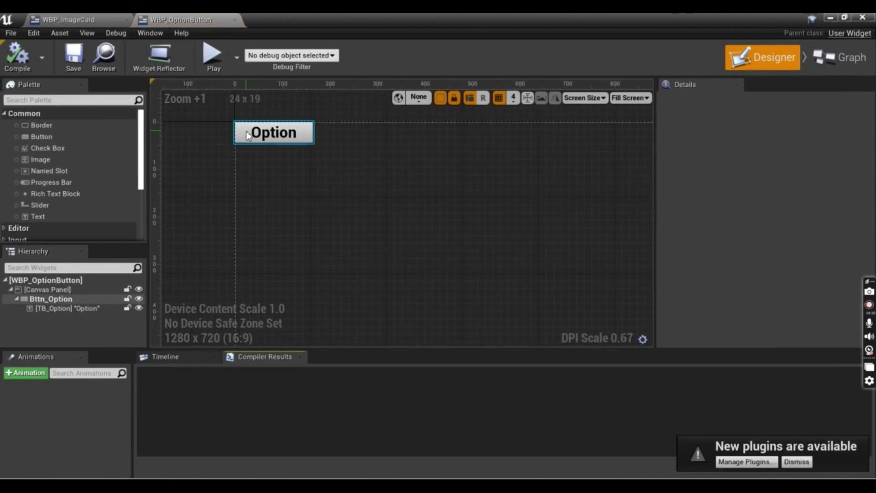
{"action": "left_click", "coordinate": [256, 142]}
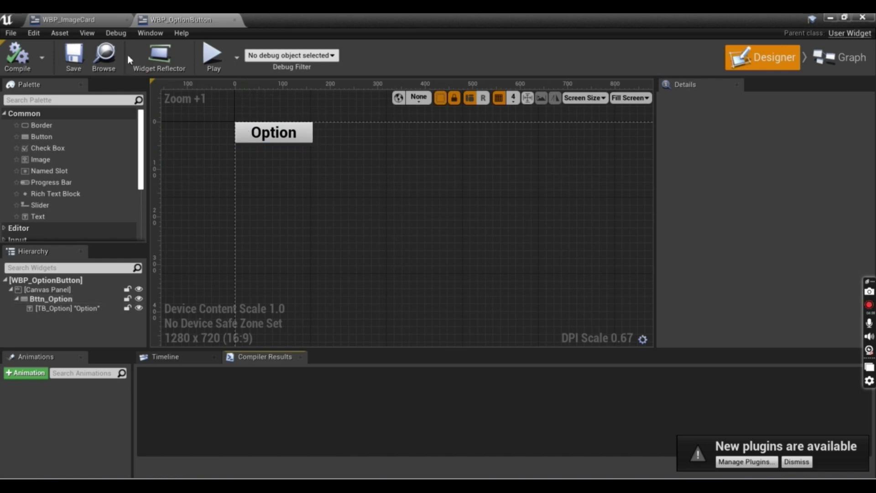
Step: Switch back to WBP_ImageCard and inspect the properties of its canvas panel and B_Image border
{"action": "left_click", "coordinate": [103, 20]}
{"action": "left_click", "coordinate": [317, 187]}
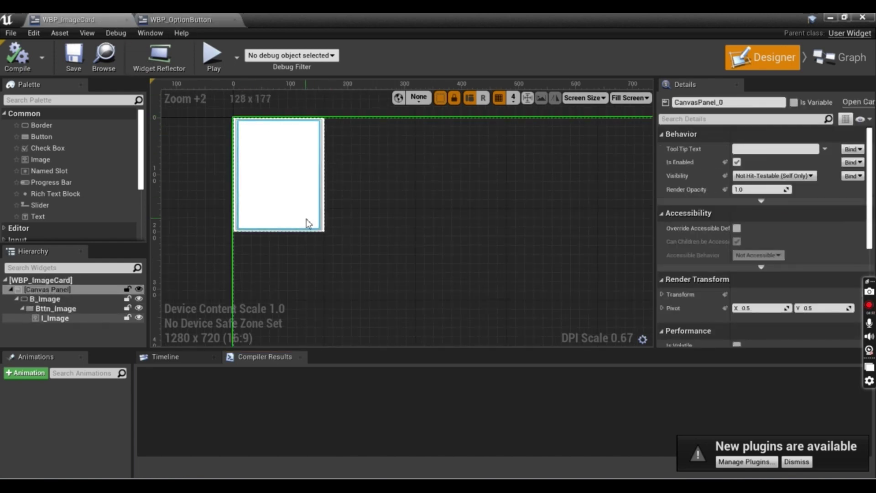
{"action": "left_click", "coordinate": [321, 229]}
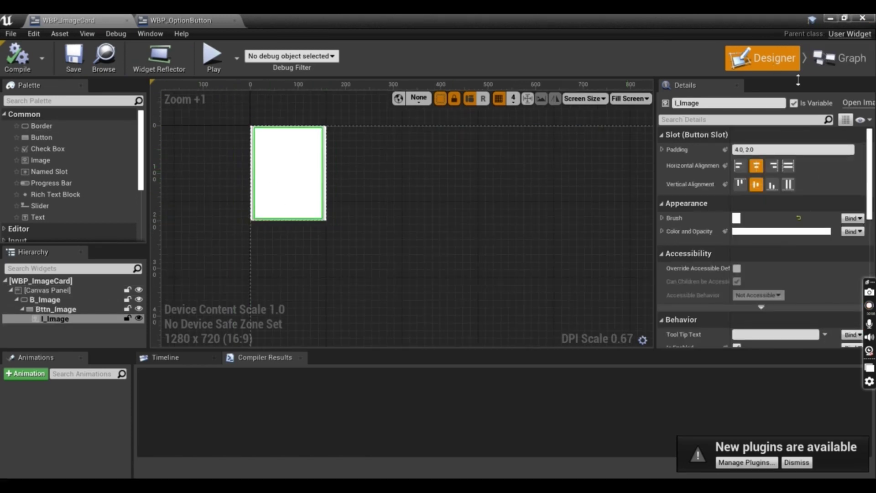
Step: Show the image card's Event Graph and examine the Show Image and Hide Image node groups
{"action": "left_click", "coordinate": [844, 58]}
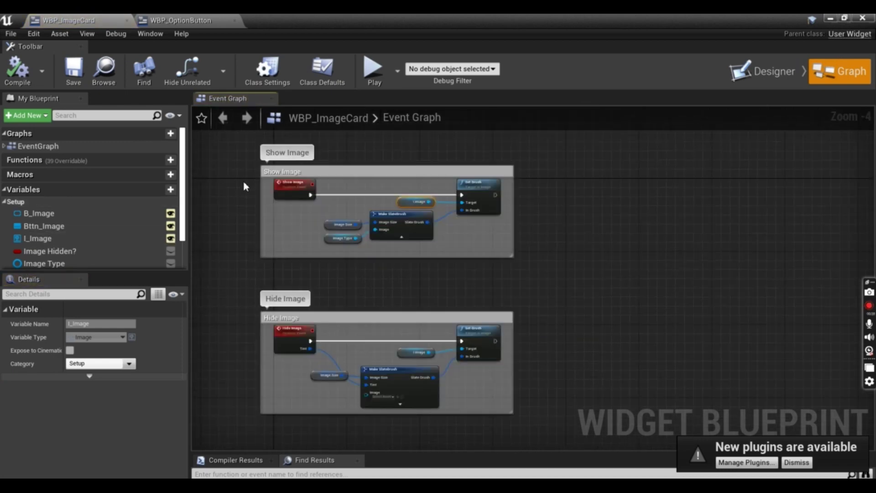
{"action": "scroll", "coordinate": [269, 174], "scroll_direction": "up", "scroll_amount": 1}
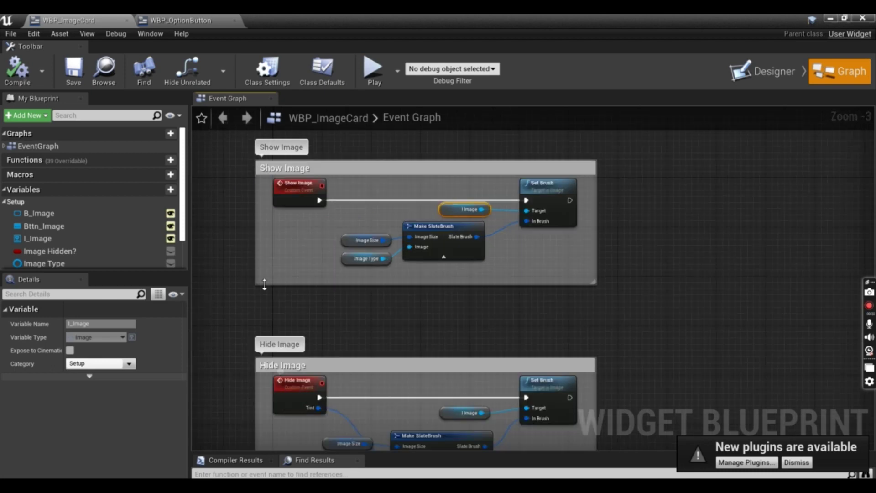
{"action": "scroll", "coordinate": [264, 284], "scroll_direction": "down", "scroll_amount": 2}
{"action": "right_click_drag", "start_coordinate": [229, 242], "coordinate": [288, 222]}
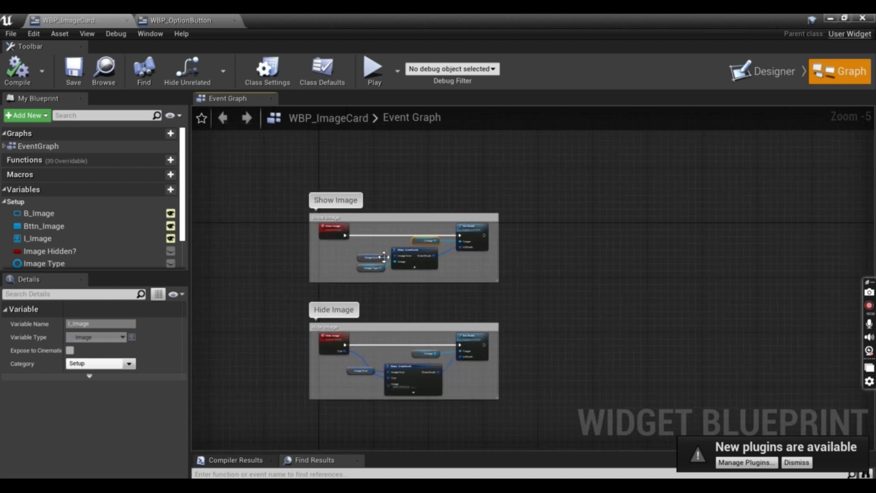
{"action": "scroll", "coordinate": [384, 258], "scroll_direction": "up", "scroll_amount": 3}
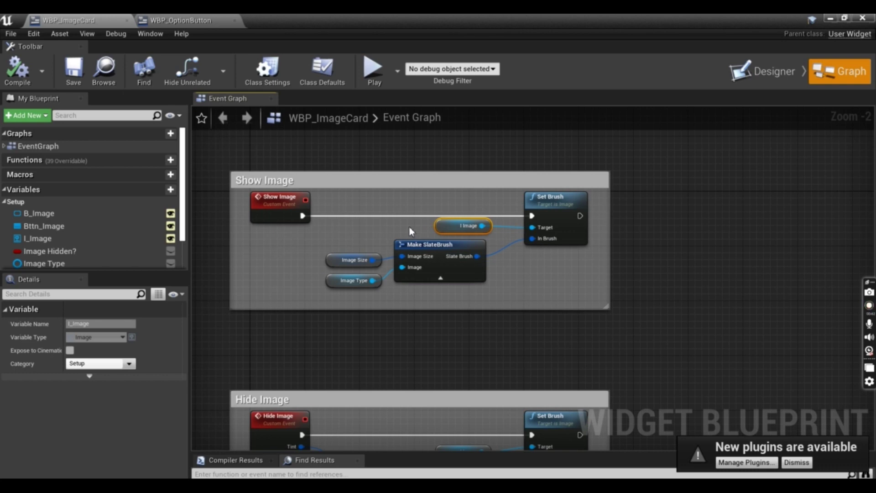
{"action": "right_click_drag", "start_coordinate": [341, 355], "coordinate": [354, 246]}
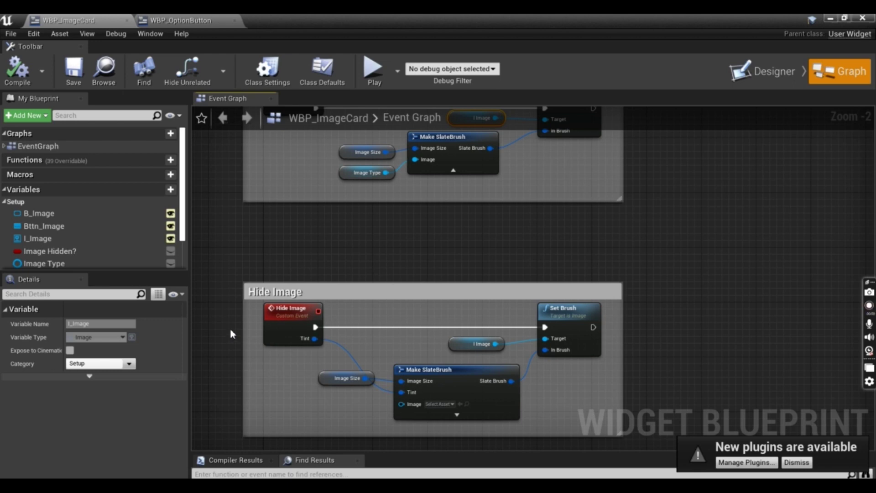
Step: Switch to WBP_OptionButton and inspect the properties and text binding of its TB_Option text
{"action": "left_click", "coordinate": [187, 21]}
{"action": "scroll", "coordinate": [230, 114], "scroll_direction": "up", "scroll_amount": 4}
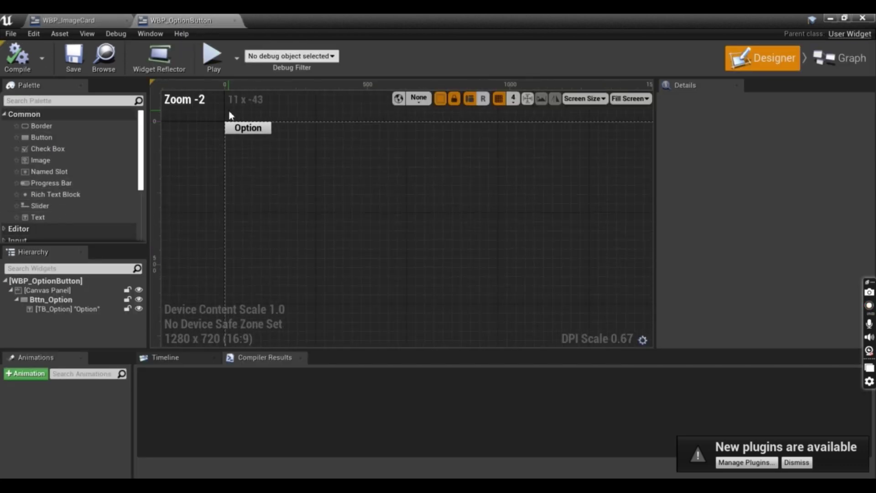
{"action": "scroll", "coordinate": [230, 115], "scroll_direction": "up", "scroll_amount": 2}
{"action": "left_click", "coordinate": [255, 135]}
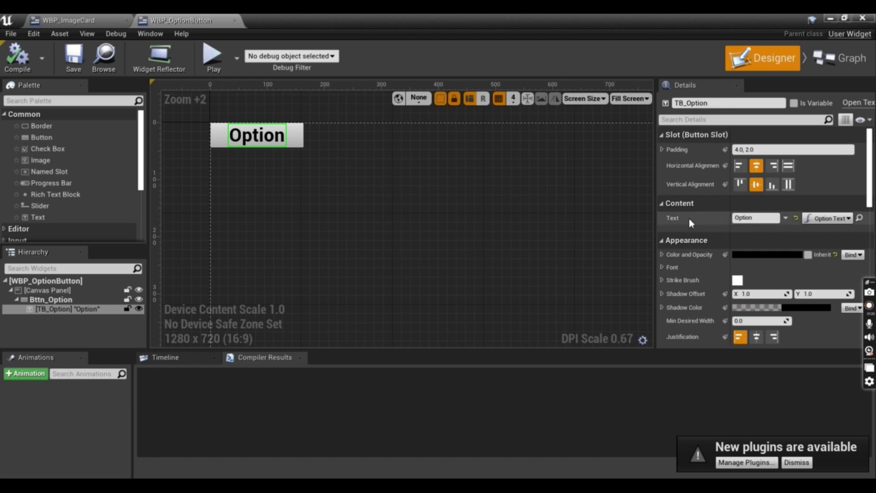
{"action": "scroll", "coordinate": [563, 196], "scroll_direction": "down", "scroll_amount": 1}
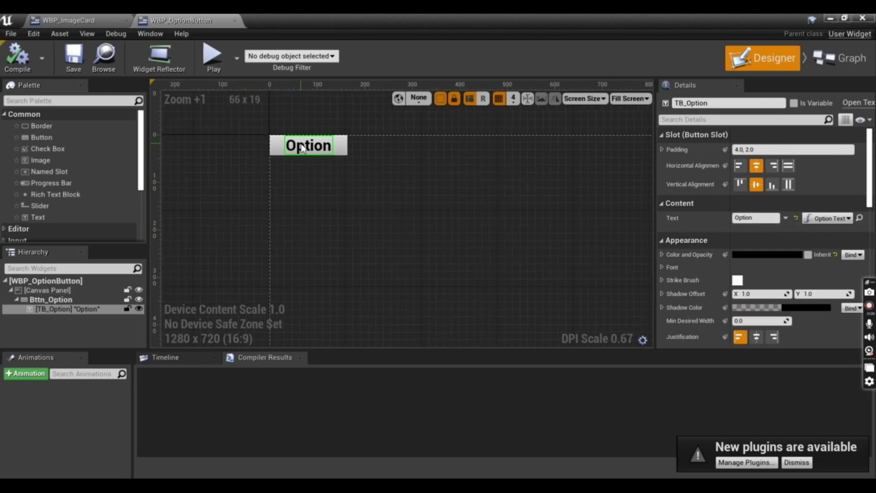
Step: Go to the Option Text binding function, inspect its Option Name variable, and return to the option button's design layout
{"action": "left_click", "coordinate": [861, 219]}
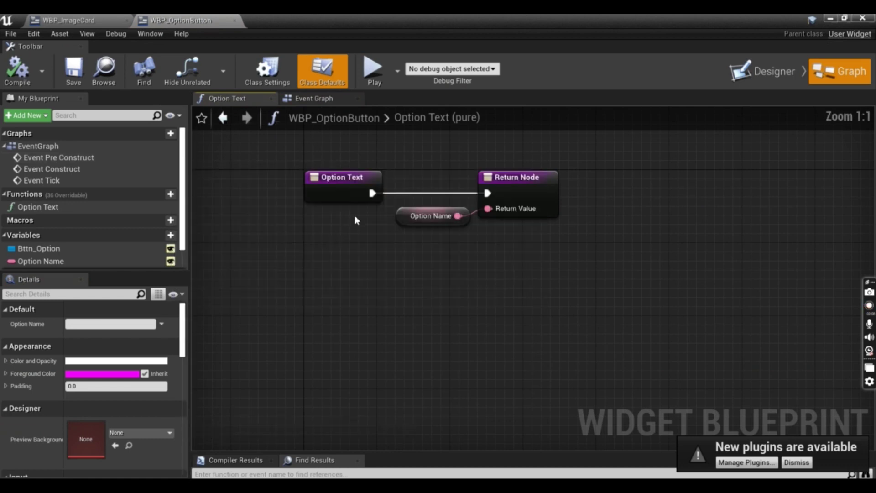
{"action": "left_click", "coordinate": [409, 216]}
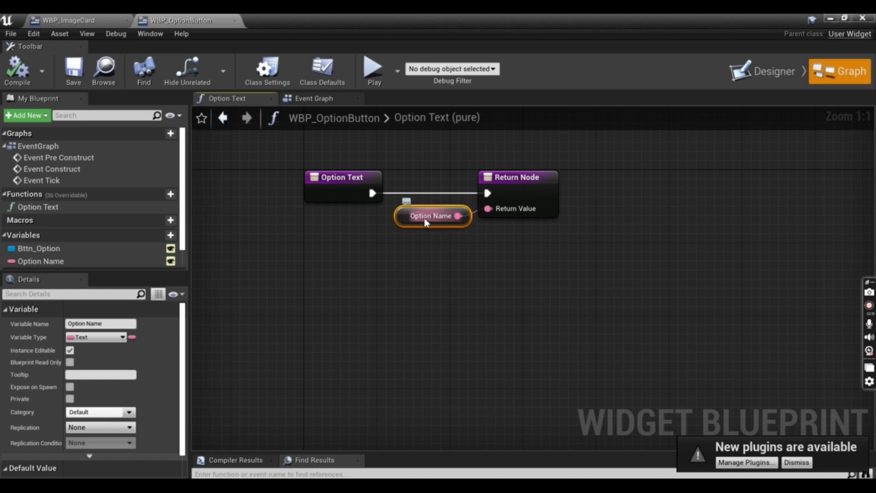
{"action": "left_click", "coordinate": [771, 71]}
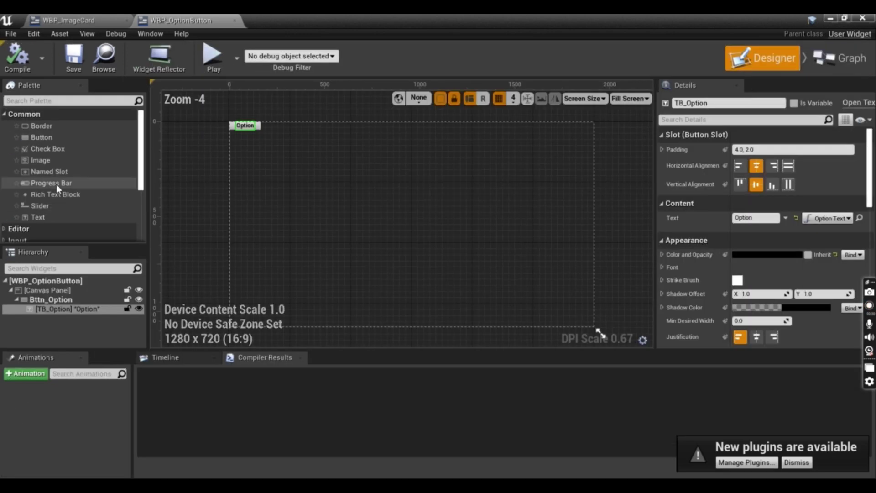
{"action": "scroll", "coordinate": [263, 111], "scroll_direction": "up", "scroll_amount": 8}
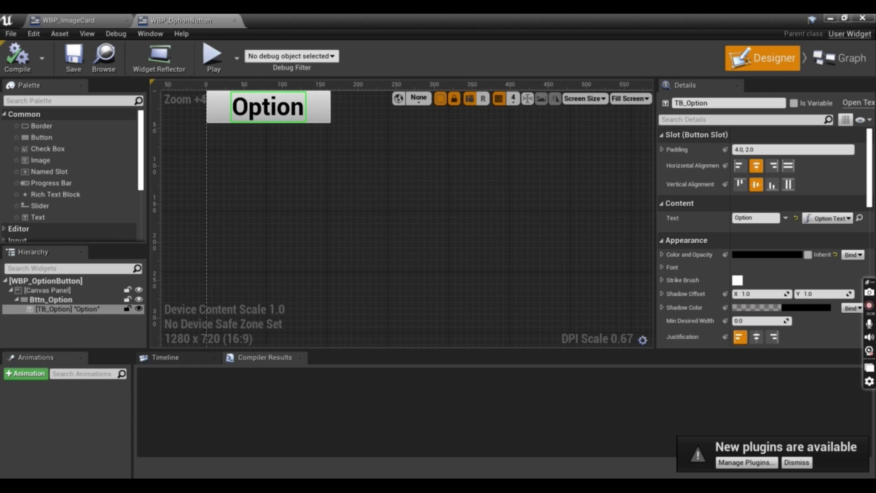
Step: Open WBP_MemoryGame from the GameTemplate folder and bring its whole game layout into view
{"action": "left_click", "coordinate": [830, 19]}
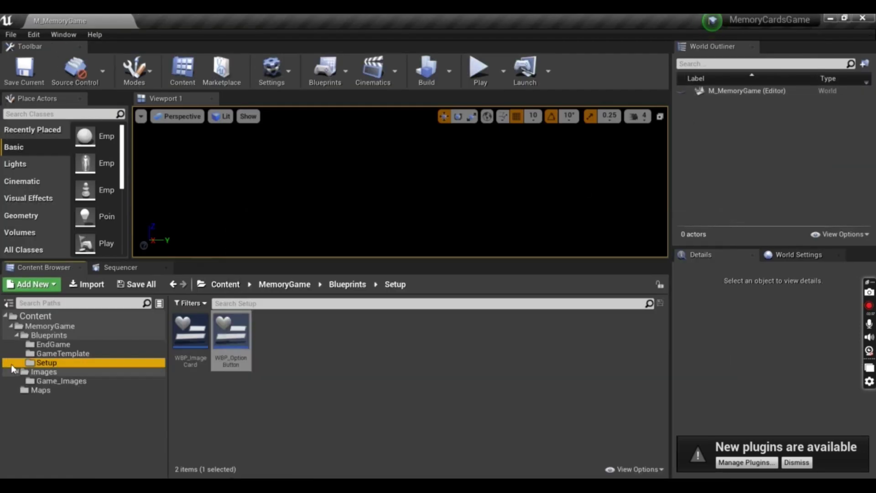
{"action": "left_click", "coordinate": [60, 353]}
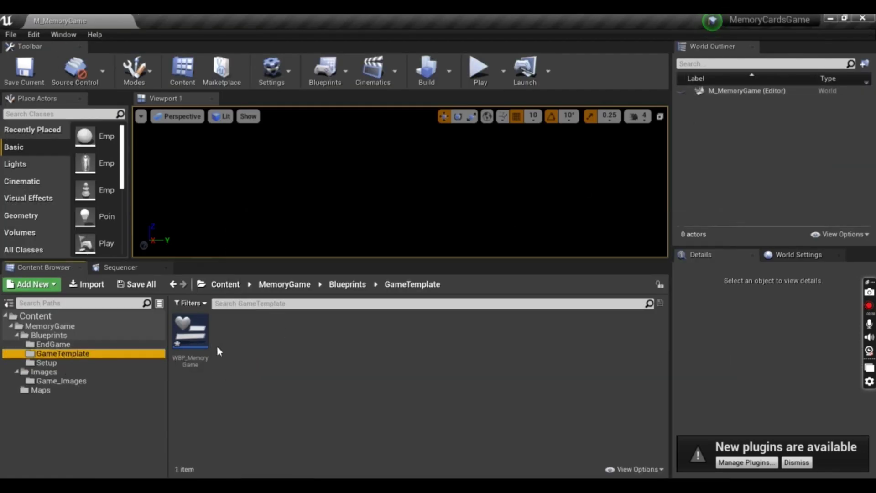
{"action": "double_click", "coordinate": [197, 324]}
{"action": "scroll", "coordinate": [254, 119], "scroll_direction": "down", "scroll_amount": 2}
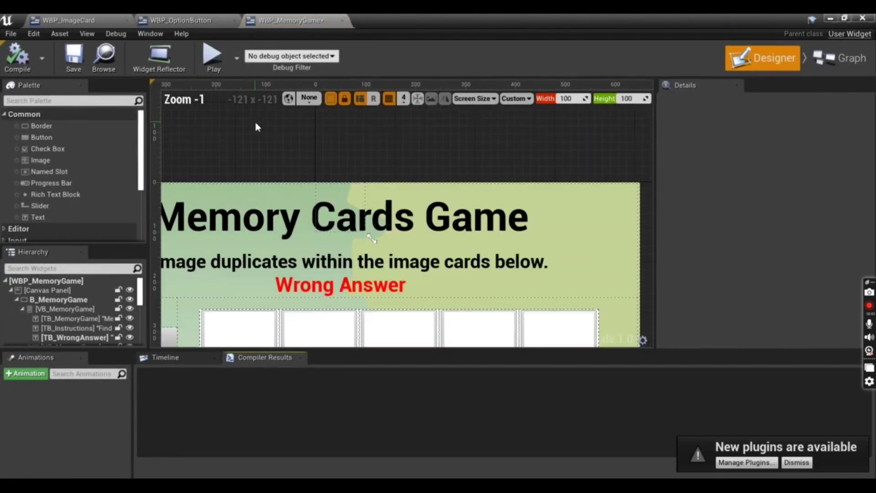
{"action": "scroll", "coordinate": [219, 197], "scroll_direction": "down", "scroll_amount": 3}
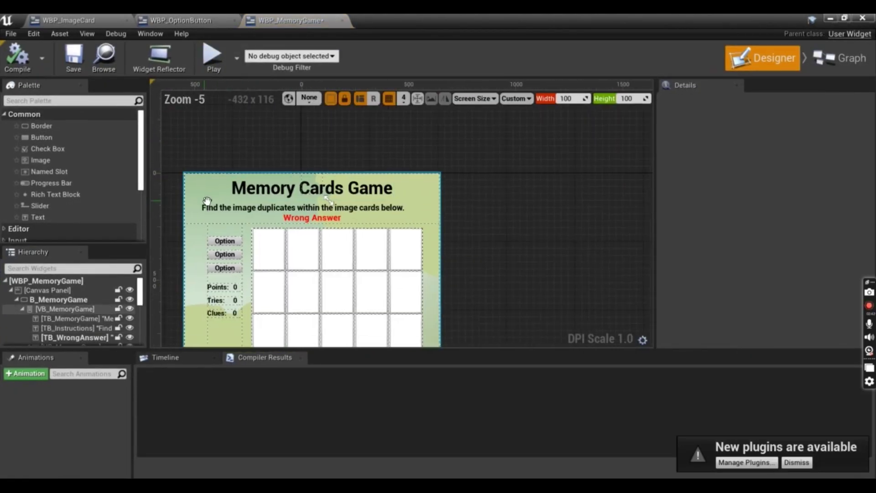
Step: Examine the reused option buttons in the memory game layout, selecting WBP_ExitButton to view its properties
{"action": "scroll", "coordinate": [190, 209], "scroll_direction": "up", "scroll_amount": 1}
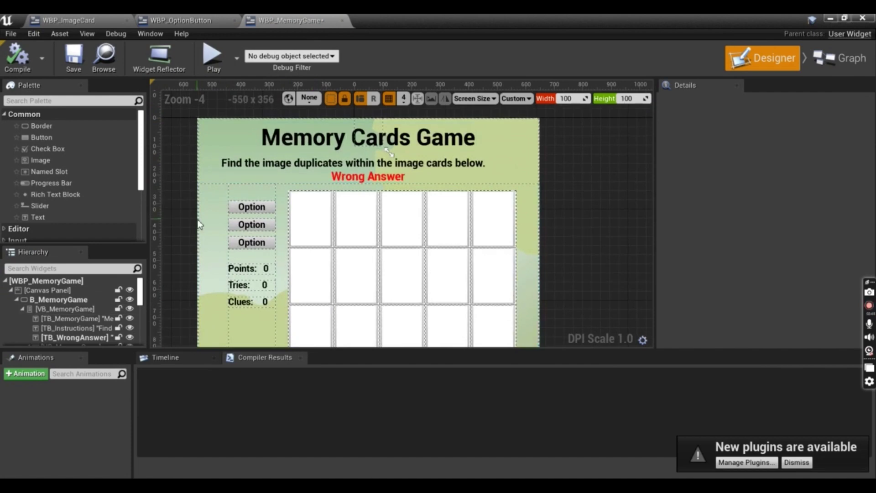
{"action": "scroll", "coordinate": [199, 223], "scroll_direction": "up", "scroll_amount": 1}
{"action": "right_click_drag", "start_coordinate": [198, 221], "coordinate": [444, 48]}
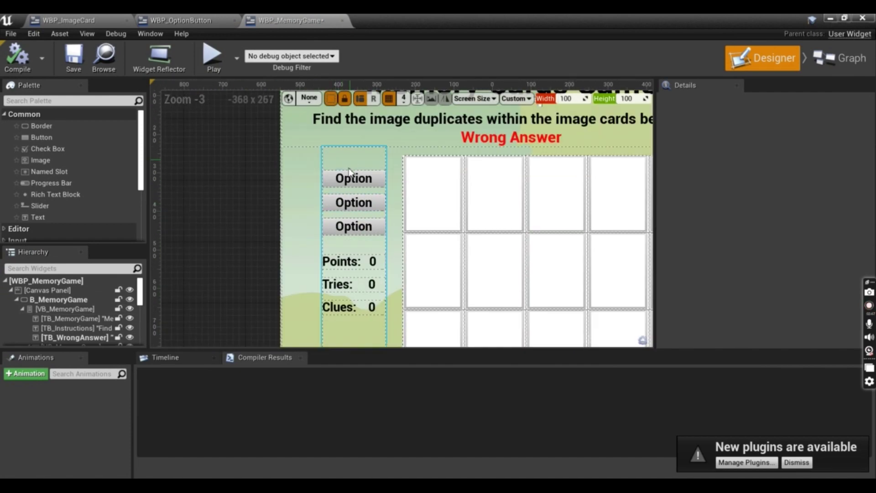
{"action": "left_click", "coordinate": [343, 228]}
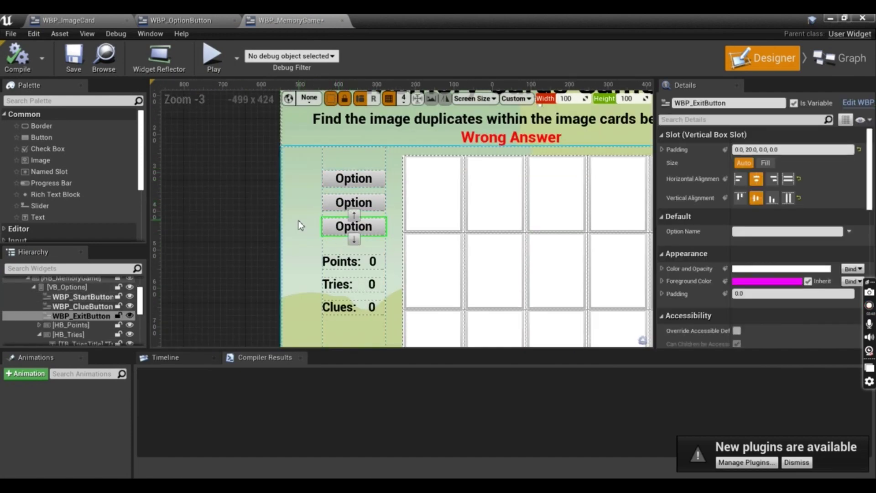
{"action": "right_click_drag", "start_coordinate": [310, 226], "coordinate": [294, 222]}
{"action": "right_click_drag", "start_coordinate": [382, 264], "coordinate": [291, 258]}
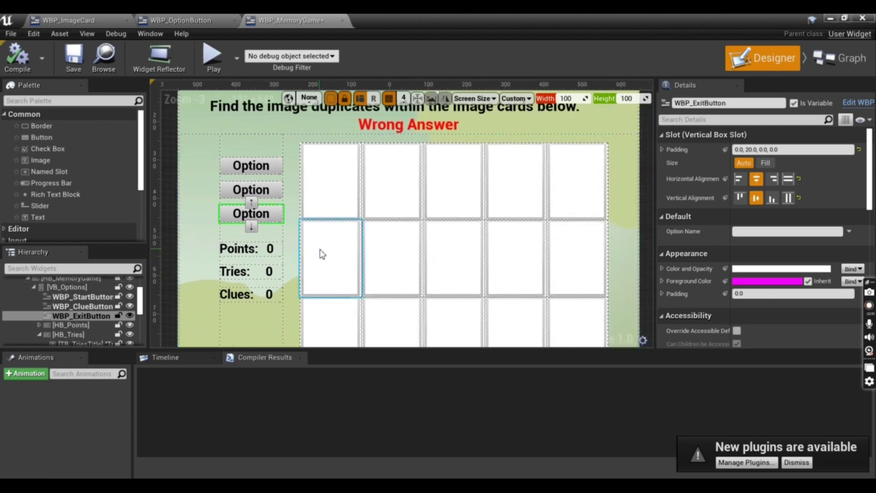
Step: Examine the image card grid in the memory game layout, selecting several cards including WBP_Image01 and WBP_Image13
{"action": "scroll", "coordinate": [321, 252], "scroll_direction": "down", "scroll_amount": 1}
{"action": "right_click_drag", "start_coordinate": [328, 109], "coordinate": [290, 188]}
{"action": "right_click_drag", "start_coordinate": [266, 217], "coordinate": [305, 163]}
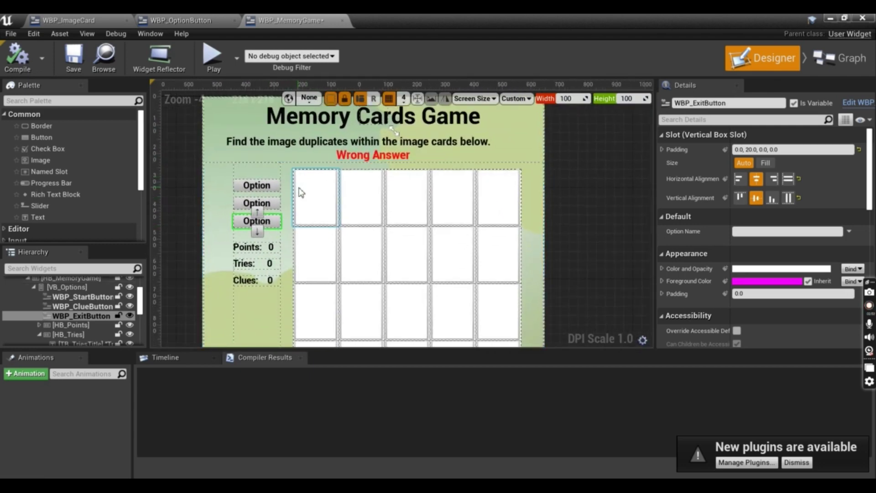
{"action": "left_click", "coordinate": [313, 196]}
{"action": "right_click_drag", "start_coordinate": [303, 240], "coordinate": [287, 210]}
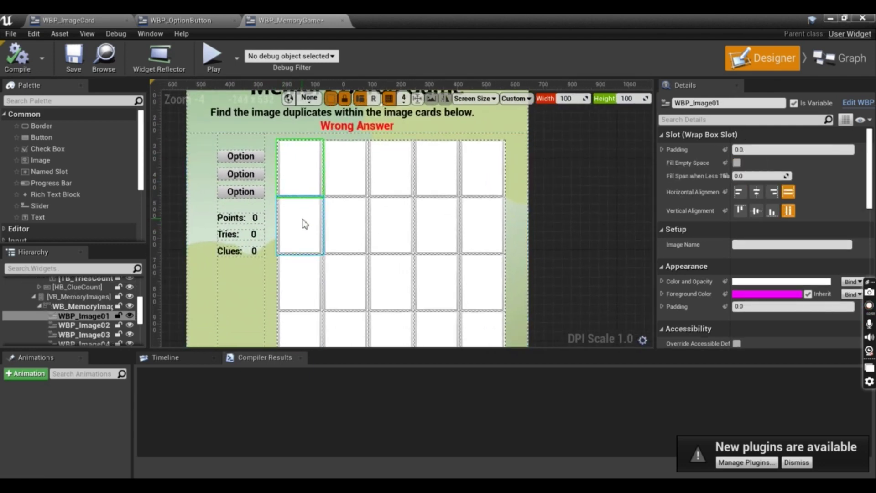
{"action": "left_click", "coordinate": [302, 225]}
{"action": "left_click", "coordinate": [352, 231]}
{"action": "left_click", "coordinate": [400, 279]}
{"action": "right_click_drag", "start_coordinate": [399, 280], "coordinate": [342, 234]}
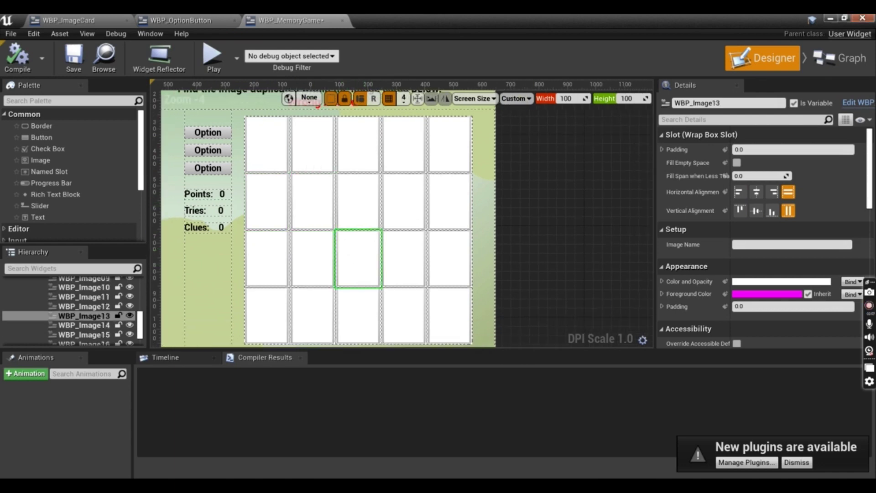
Step: Show the memory game's Event Graph and look through its node groups and the list of image card variables
{"action": "left_click", "coordinate": [842, 58]}
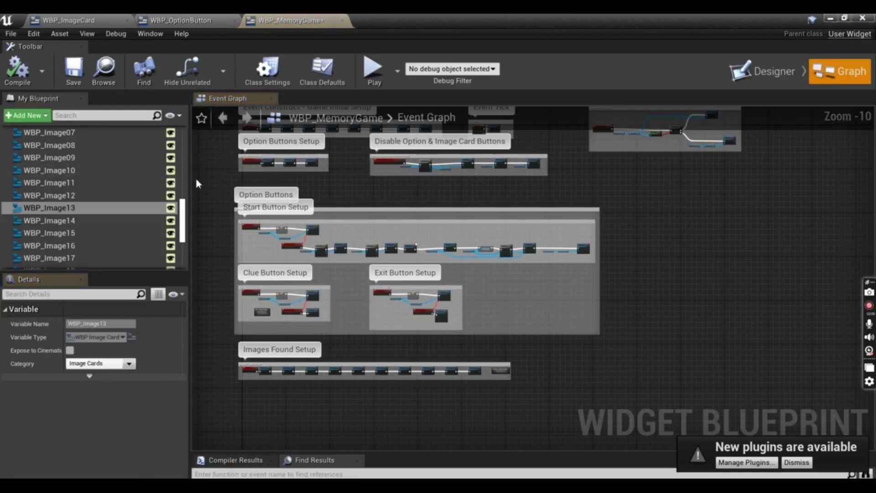
{"action": "scroll", "coordinate": [184, 258], "scroll_direction": "up", "scroll_amount": 3}
{"action": "scroll", "coordinate": [80, 144], "scroll_direction": "up", "scroll_amount": 8}
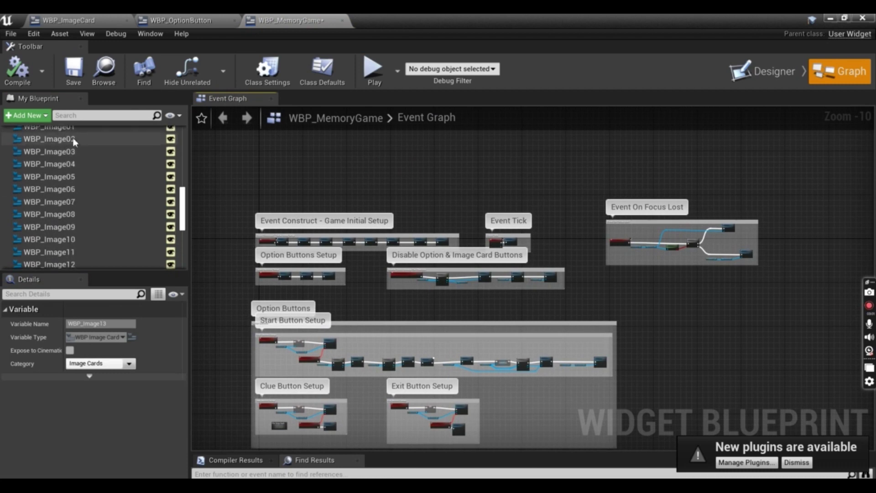
{"action": "scroll", "coordinate": [80, 142], "scroll_direction": "up", "scroll_amount": 3}
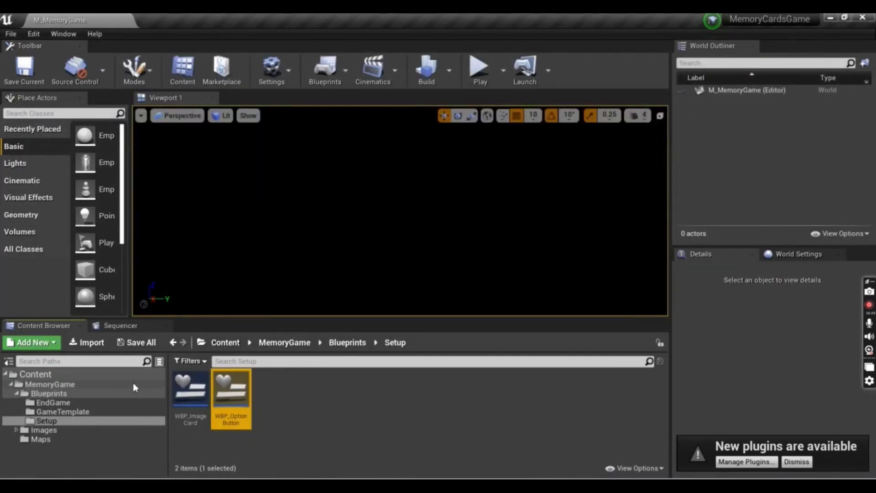
Step: View the contents of the Maps and Images folders, and expand Images to reveal its subfolder
{"action": "left_click", "coordinate": [109, 439]}
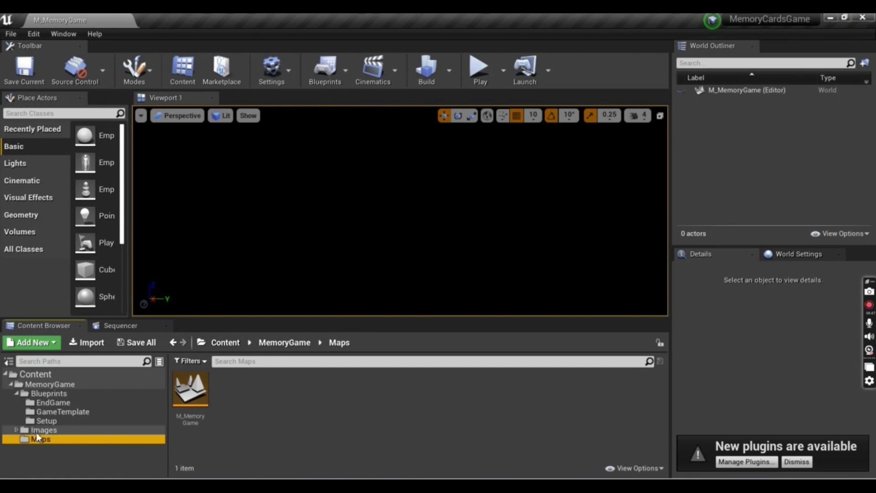
{"action": "left_click", "coordinate": [110, 430]}
{"action": "left_click", "coordinate": [17, 430]}
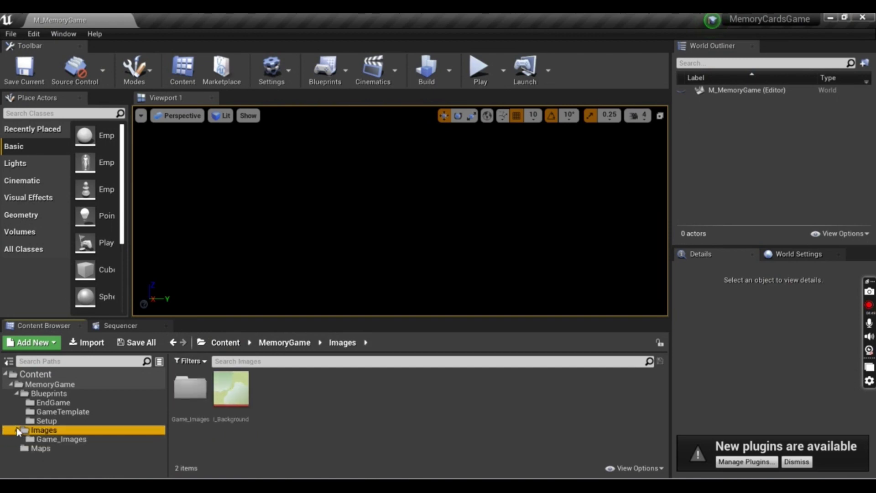
Step: Select the background texture in Images, and look through the card textures in the Game_Images folder
{"action": "left_click", "coordinate": [234, 402]}
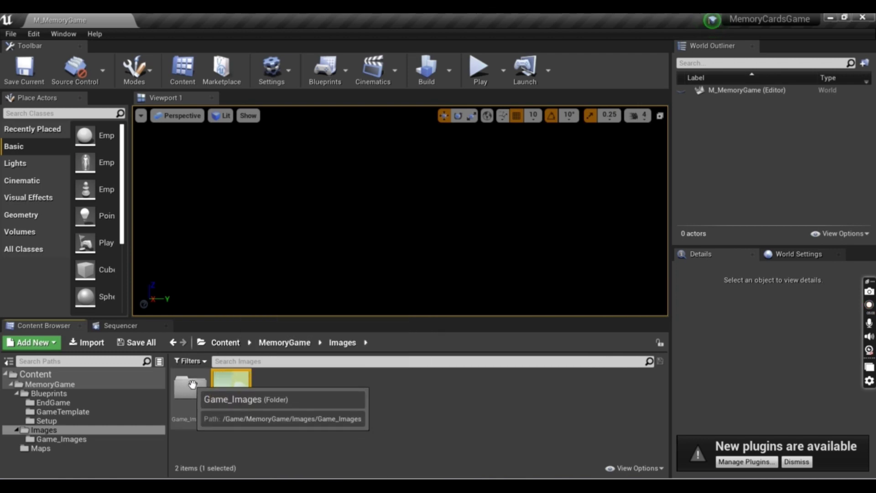
{"action": "double_click", "coordinate": [192, 387]}
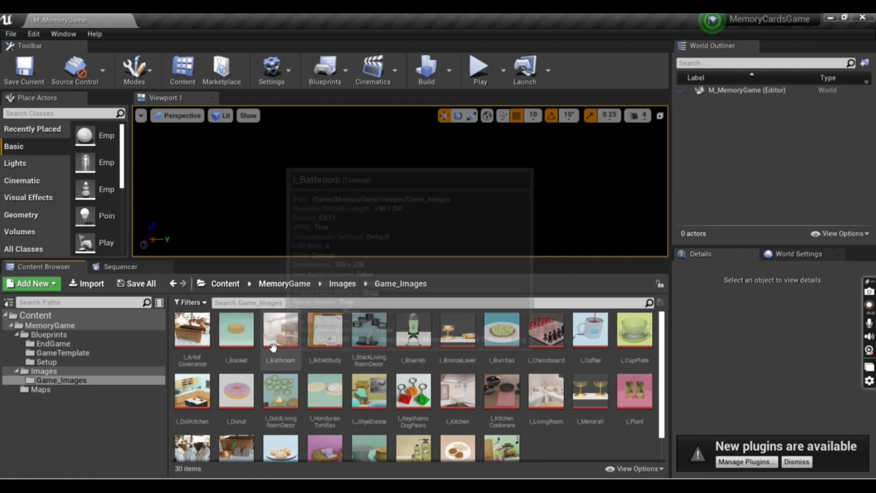
{"action": "scroll", "coordinate": [246, 380], "scroll_direction": "down", "scroll_amount": 1}
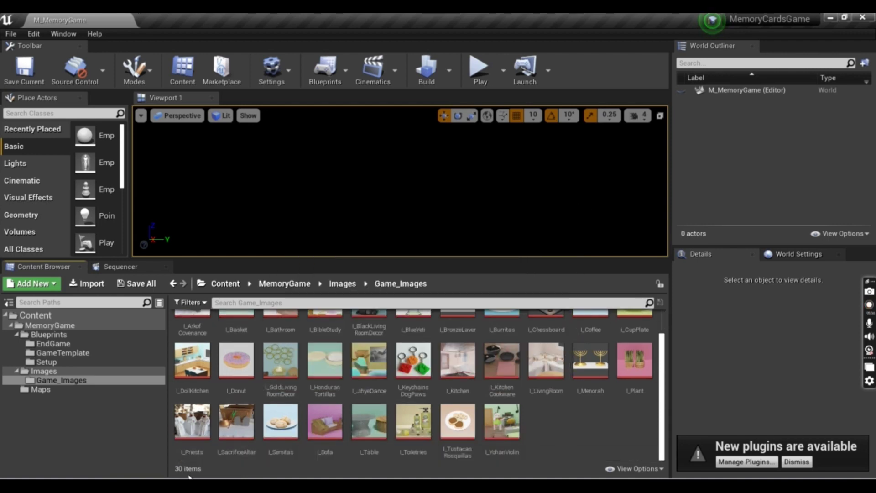
{"action": "scroll", "coordinate": [223, 456], "scroll_direction": "up", "scroll_amount": 1}
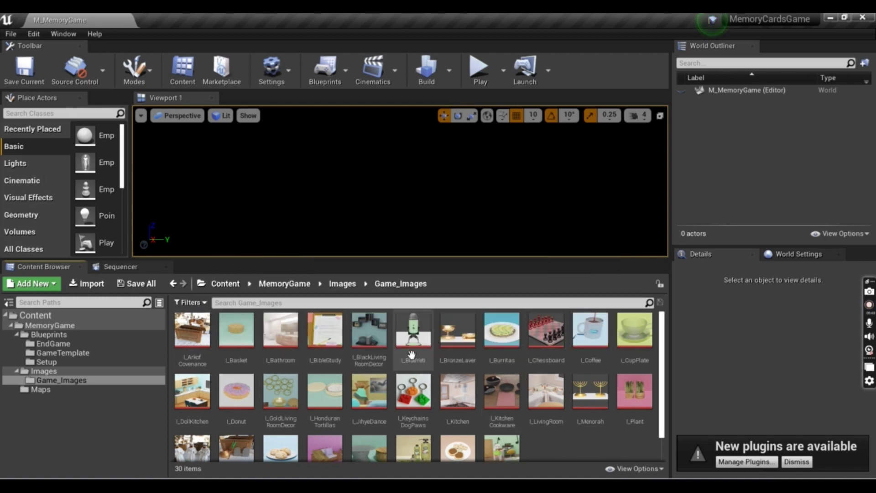
{"action": "scroll", "coordinate": [523, 389], "scroll_direction": "down", "scroll_amount": 1}
{"action": "scroll", "coordinate": [523, 389], "scroll_direction": "down", "scroll_amount": 1}
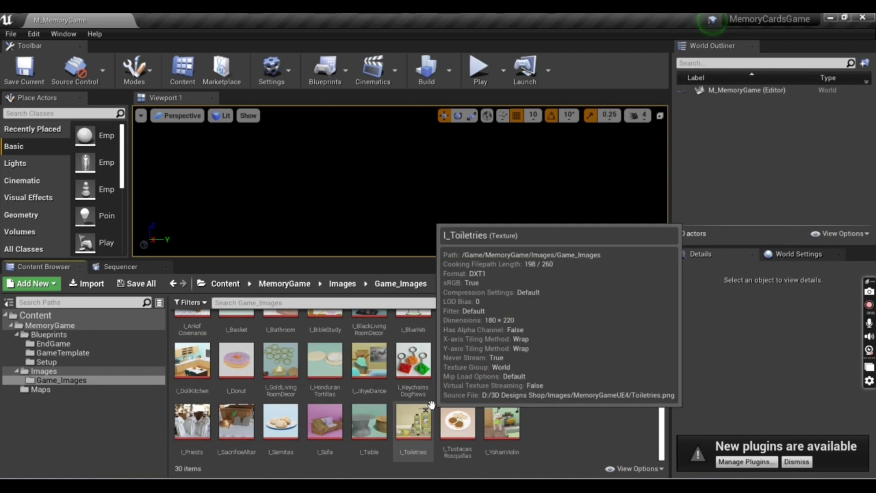
{"action": "scroll", "coordinate": [425, 405], "scroll_direction": "up", "scroll_amount": 2}
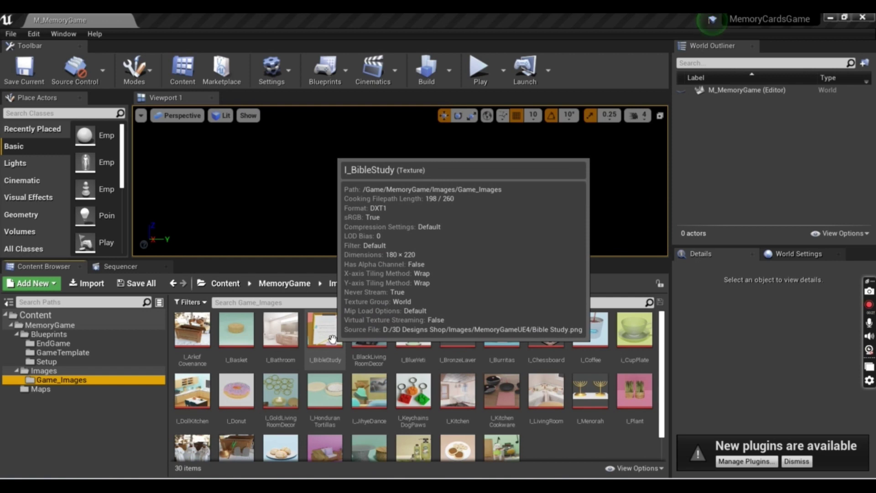
{"action": "left_click", "coordinate": [296, 328]}
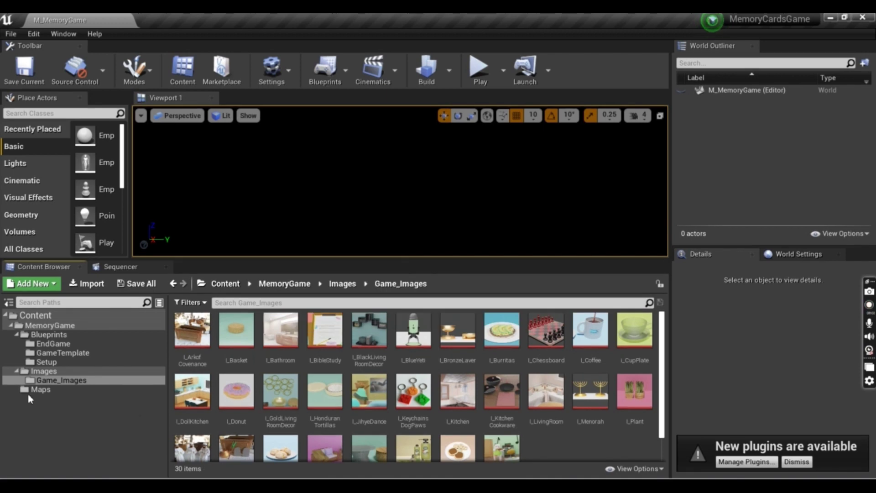
Step: Show the Maps folder, and open the M_MemoryGame Level Blueprint to view its Event Begin Play and Call Game to Viewport groups
{"action": "left_click", "coordinate": [36, 390]}
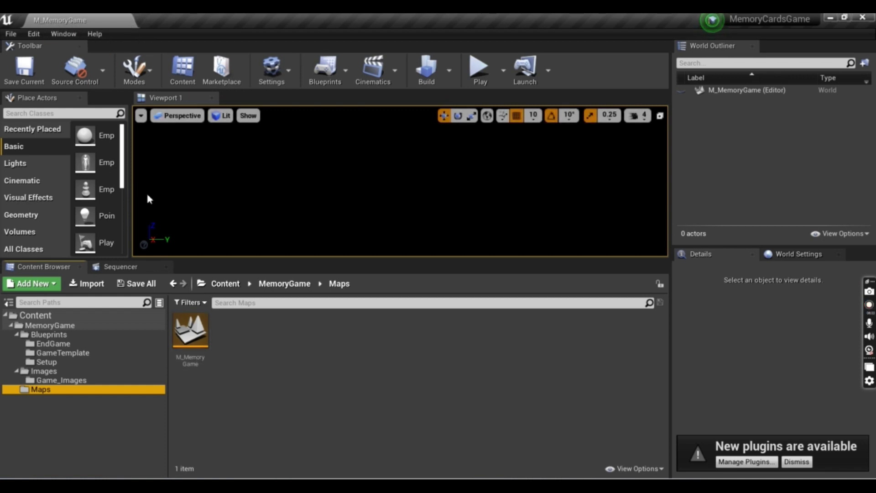
{"action": "left_click", "coordinate": [335, 70]}
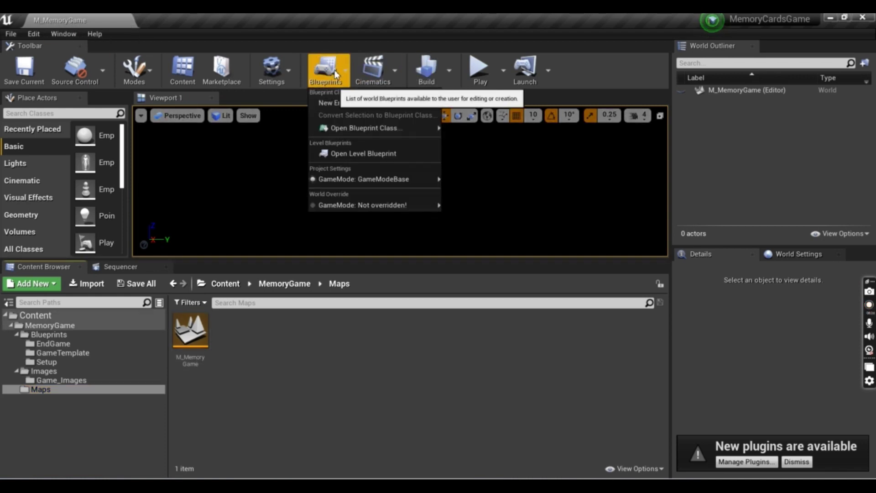
{"action": "left_click", "coordinate": [352, 155]}
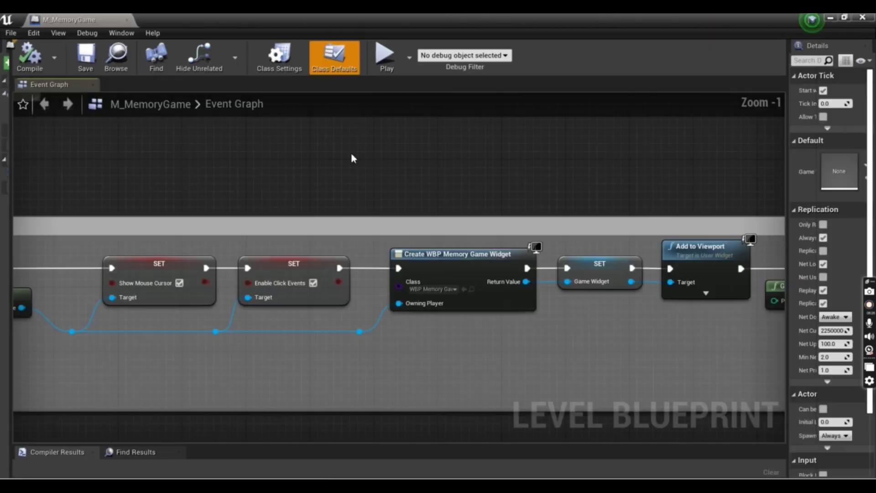
{"action": "scroll", "coordinate": [319, 196], "scroll_direction": "down", "scroll_amount": 3}
{"action": "right_click_drag", "start_coordinate": [119, 156], "coordinate": [108, 185]}
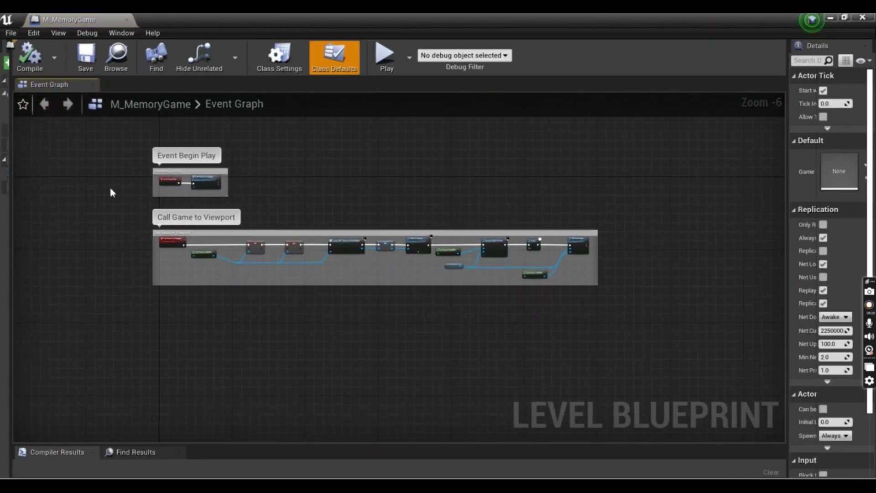
{"action": "scroll", "coordinate": [141, 197], "scroll_direction": "up", "scroll_amount": 2}
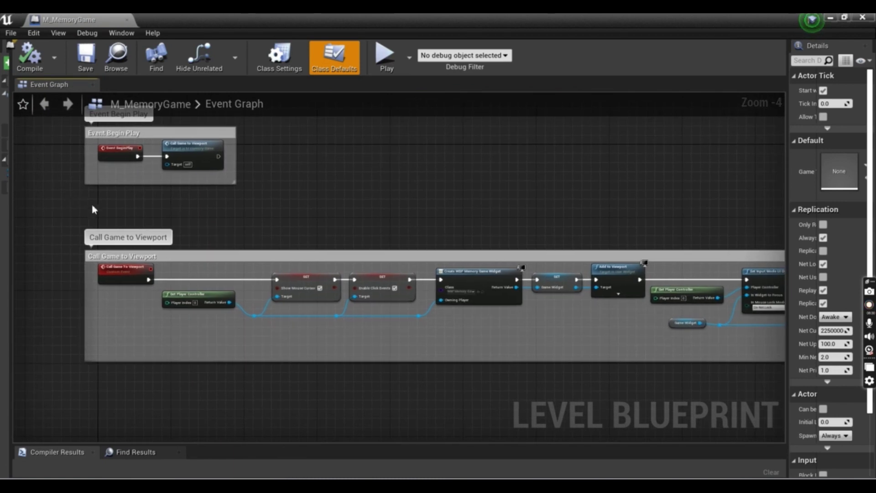
Step: Examine the Call Game to Viewport node chain from its custom event to the final focus node, and close the Level Blueprint
{"action": "right_click_drag", "start_coordinate": [225, 370], "coordinate": [188, 345]}
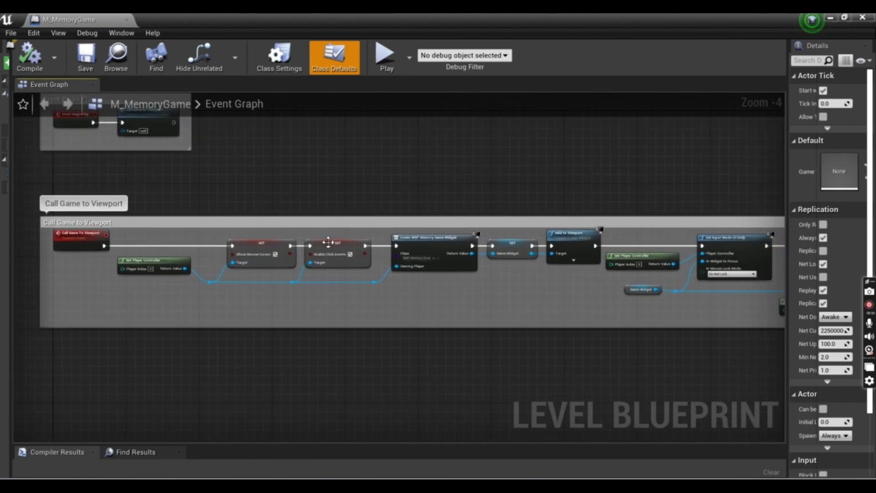
{"action": "right_click_drag", "start_coordinate": [397, 312], "coordinate": [308, 294]}
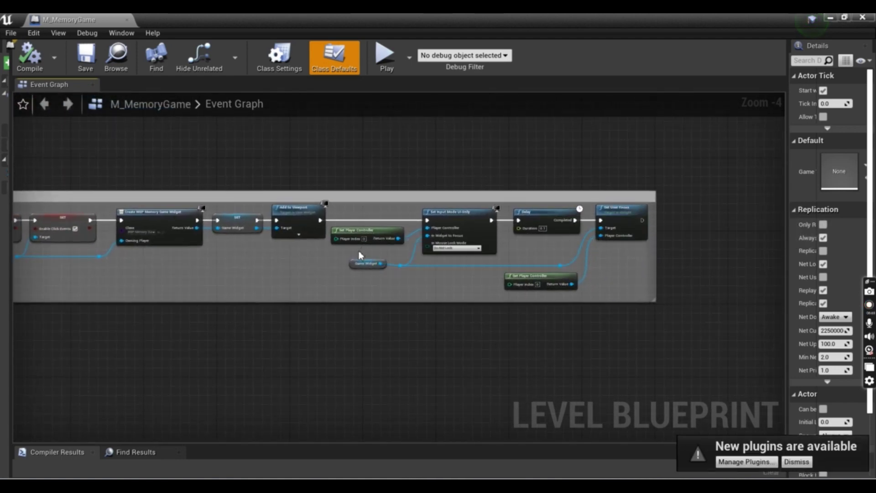
{"action": "right_click_drag", "start_coordinate": [166, 349], "coordinate": [228, 358]}
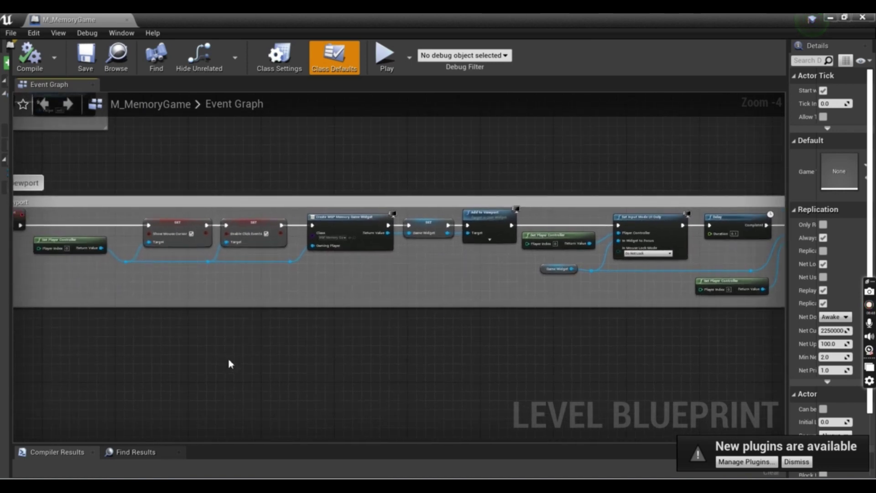
{"action": "right_click_drag", "start_coordinate": [128, 358], "coordinate": [248, 355]}
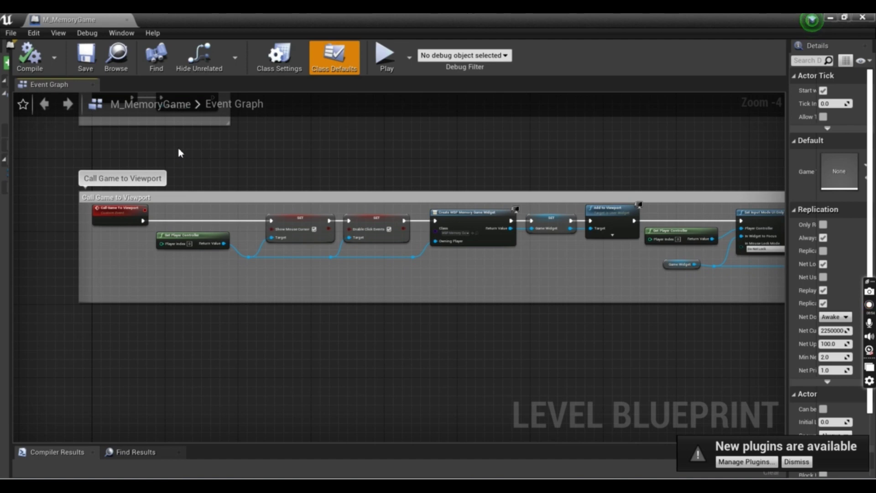
{"action": "right_click_drag", "start_coordinate": [379, 188], "coordinate": [326, 152]}
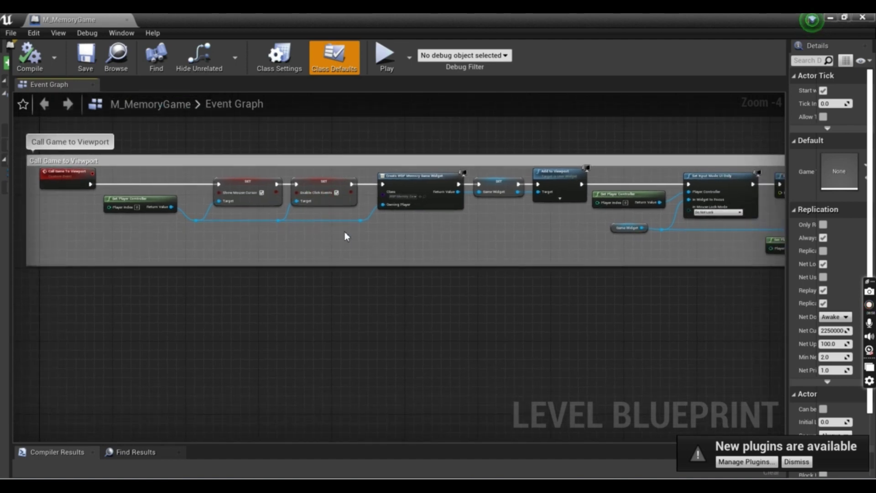
{"action": "right_click_drag", "start_coordinate": [344, 231], "coordinate": [307, 251]}
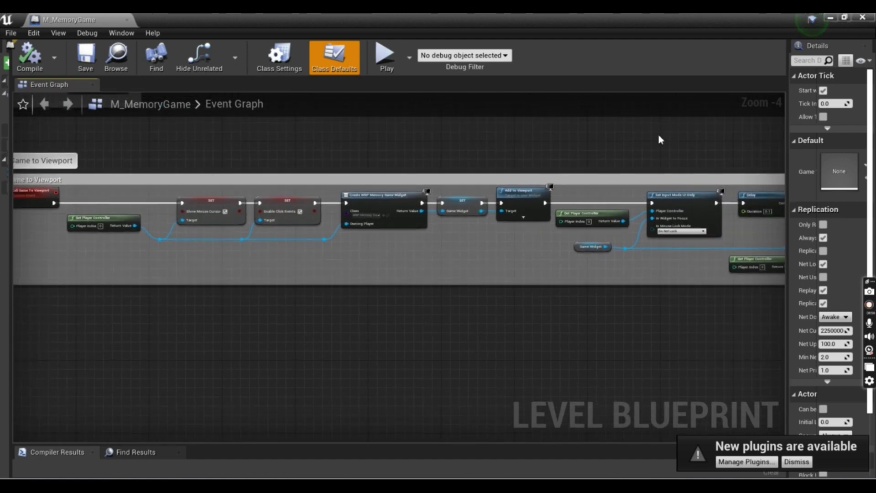
{"action": "left_click", "coordinate": [862, 17]}
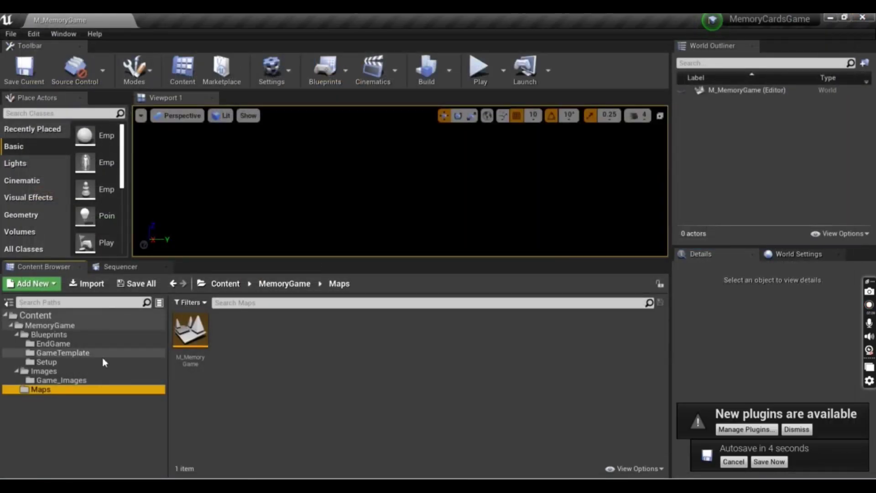